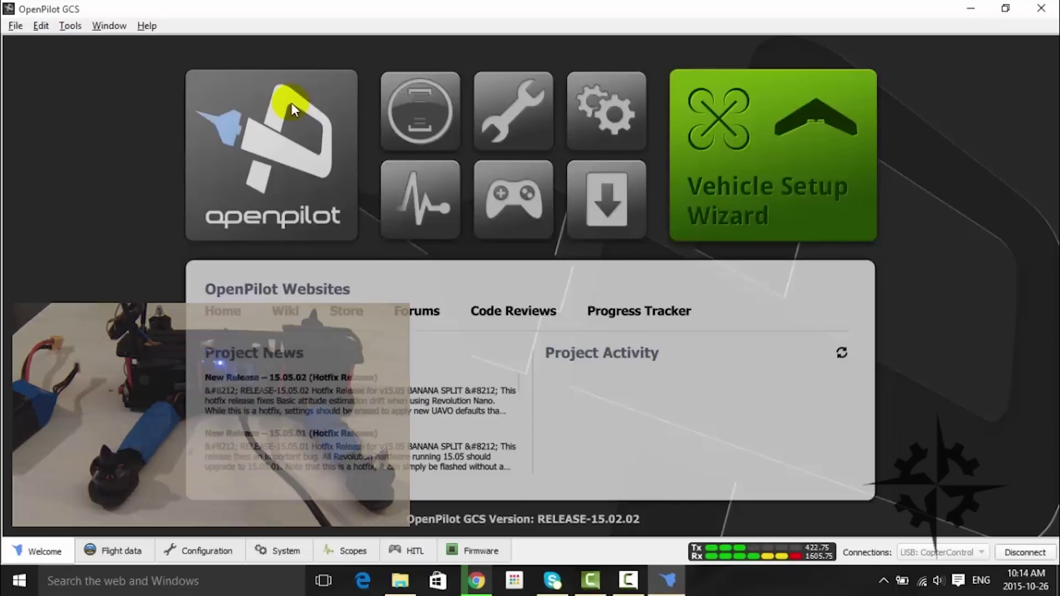
Step: Start the vehicle setup wizard and upgrade the board's firmware with all settings erased
{"action": "left_click", "coordinate": [731, 174]}
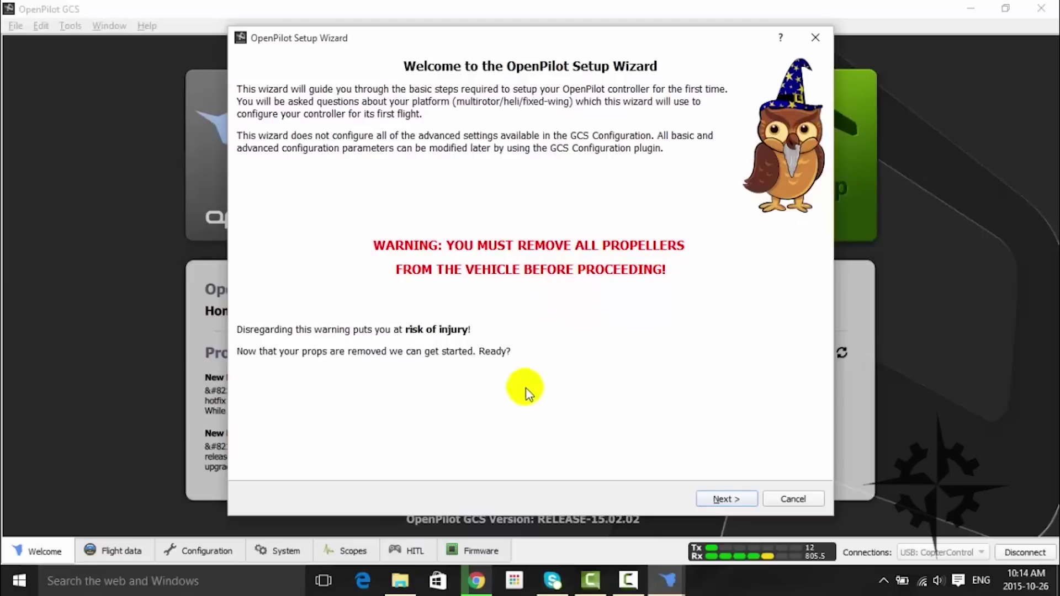
{"action": "left_click", "coordinate": [723, 500]}
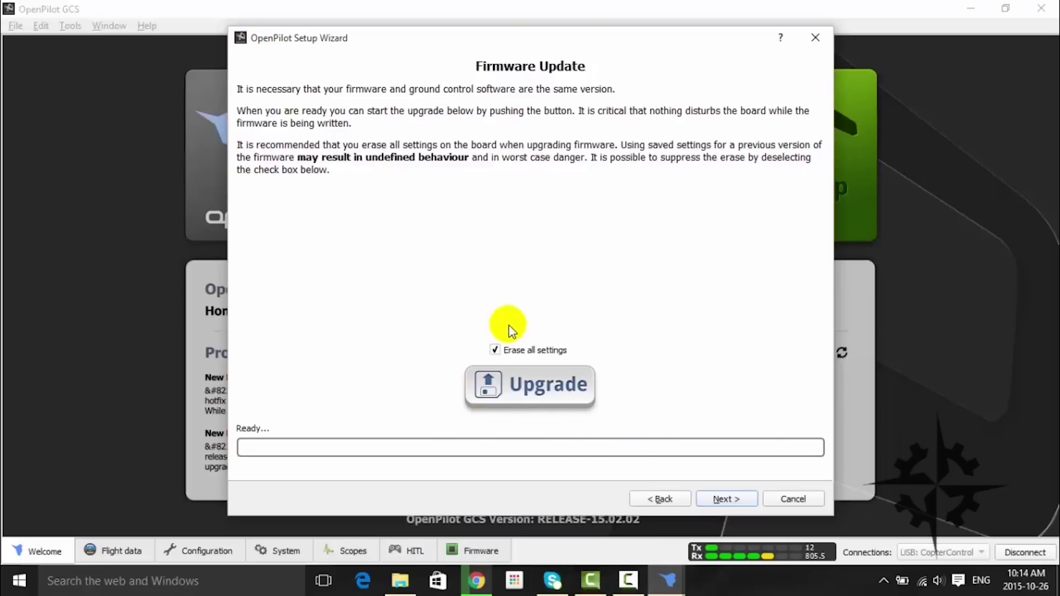
{"action": "left_click", "coordinate": [523, 386]}
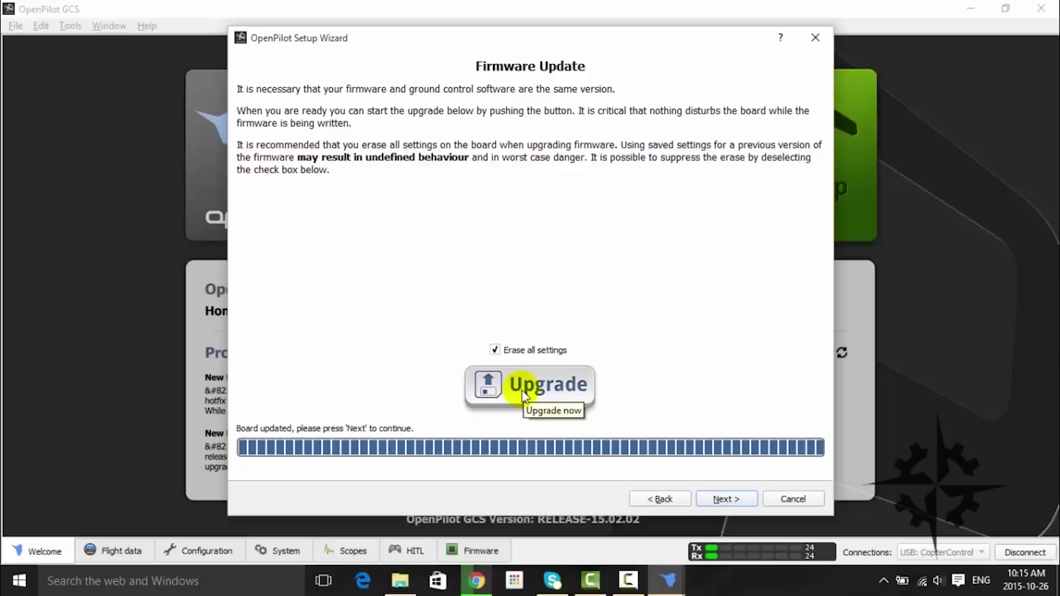
{"action": "left_click", "coordinate": [729, 499]}
{"action": "left_click", "coordinate": [729, 500]}
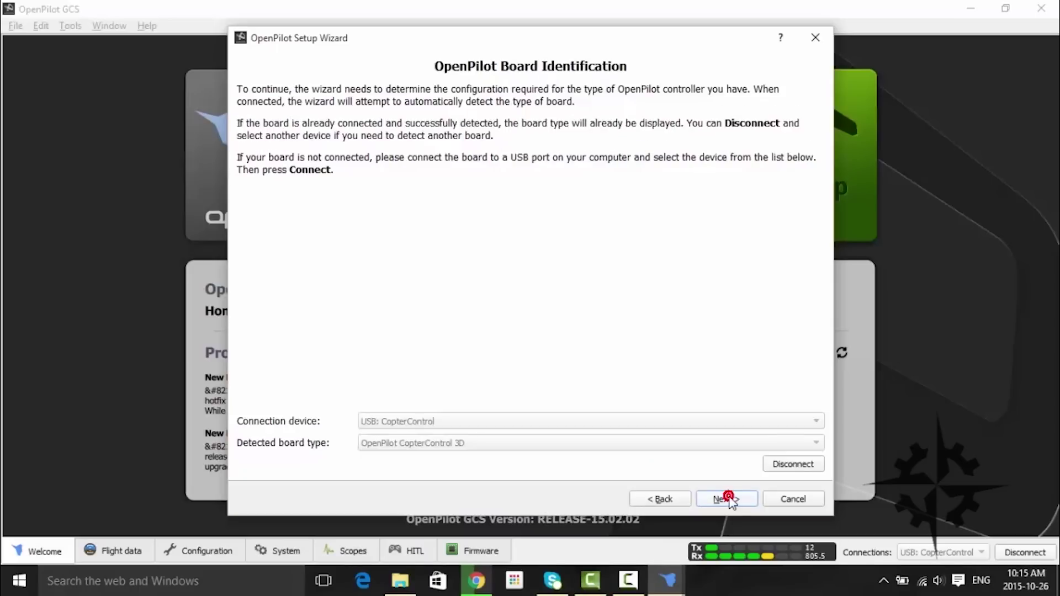
Step: Accept the detected CopterControl board and keep PWM as the input signal and Multirotor as the vehicle type
{"action": "left_click", "coordinate": [729, 499]}
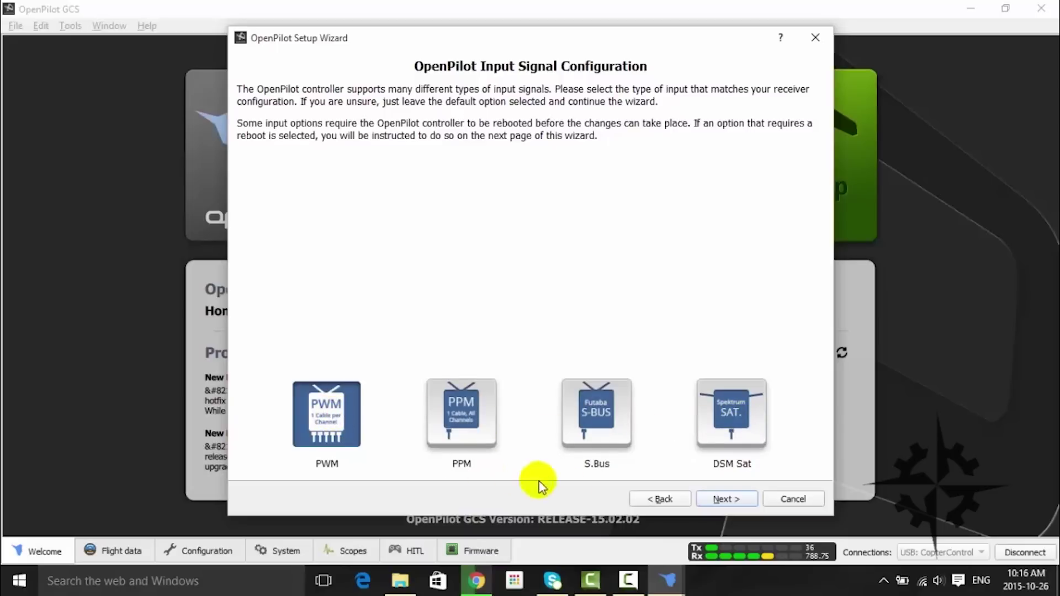
{"action": "left_click", "coordinate": [723, 500]}
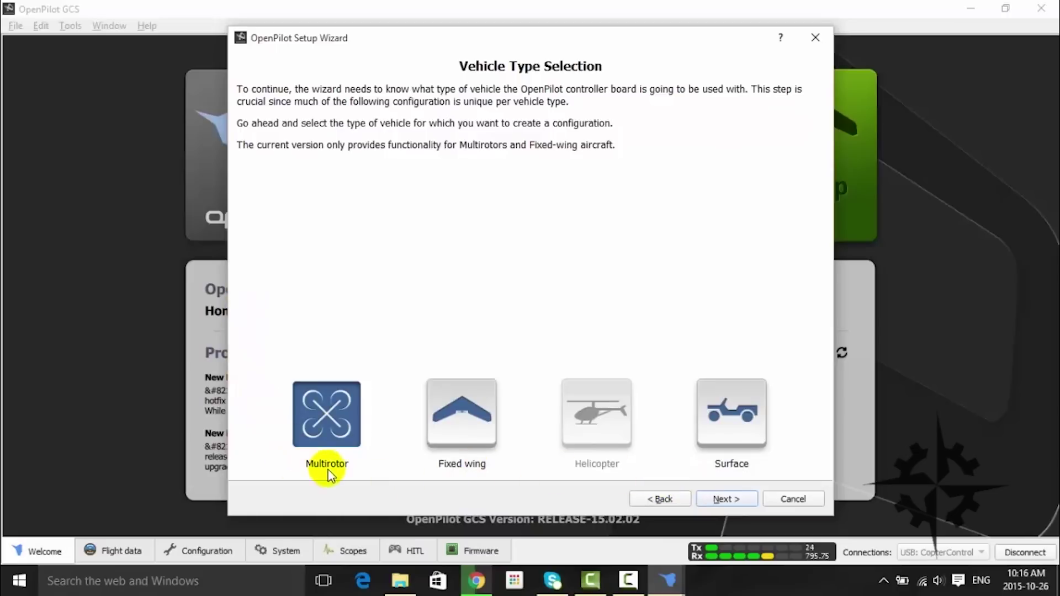
{"action": "left_click", "coordinate": [727, 499]}
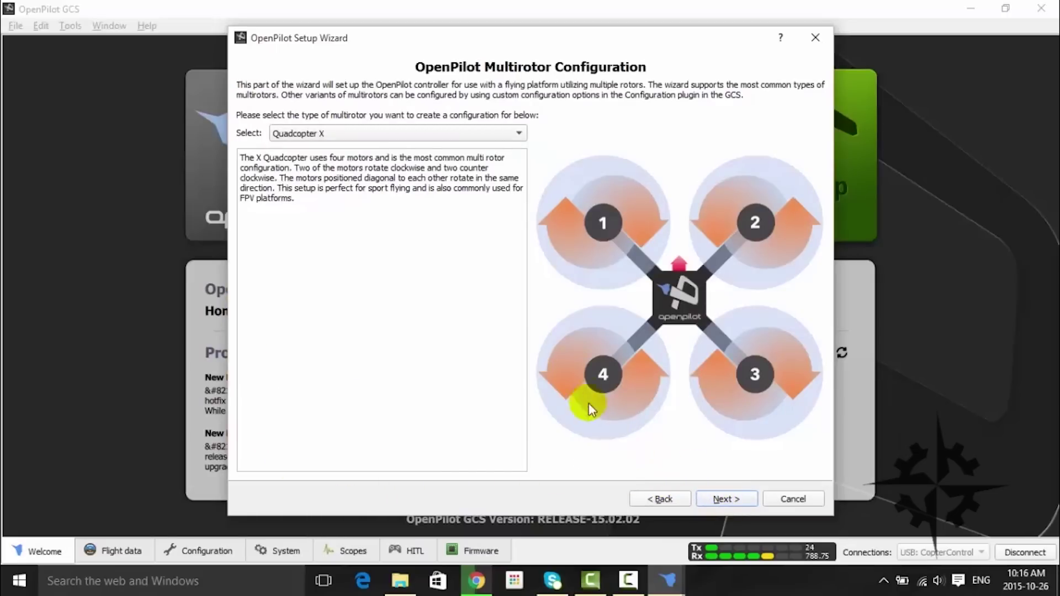
Step: Preview the alternative multirotor layouts, from Quadcopter + through the hexacopter variants to Hexacopter Coax (Y6)
{"action": "left_click", "coordinate": [406, 133]}
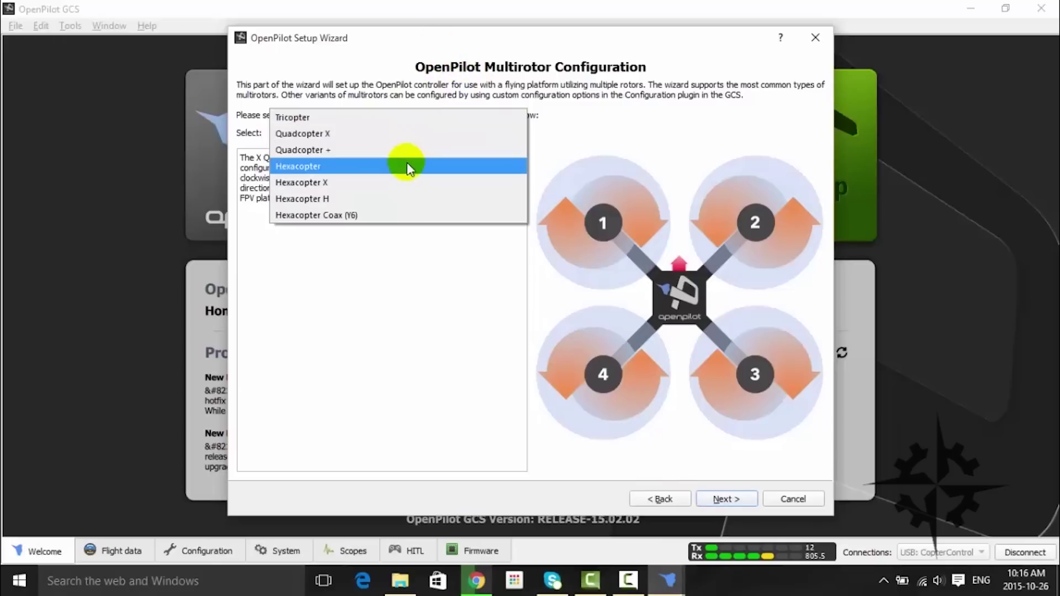
{"action": "left_click", "coordinate": [343, 150]}
{"action": "left_click", "coordinate": [364, 135]}
{"action": "left_click", "coordinate": [355, 151]}
{"action": "left_click", "coordinate": [361, 133]}
{"action": "left_click", "coordinate": [359, 147]}
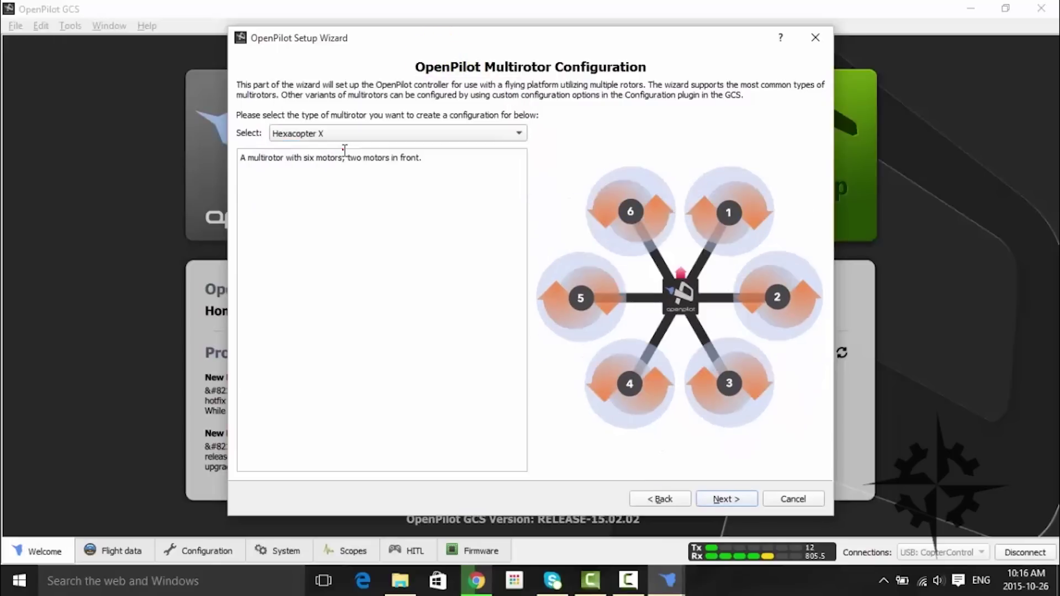
{"action": "left_click", "coordinate": [359, 135]}
{"action": "left_click", "coordinate": [345, 147]}
{"action": "left_click", "coordinate": [357, 137]}
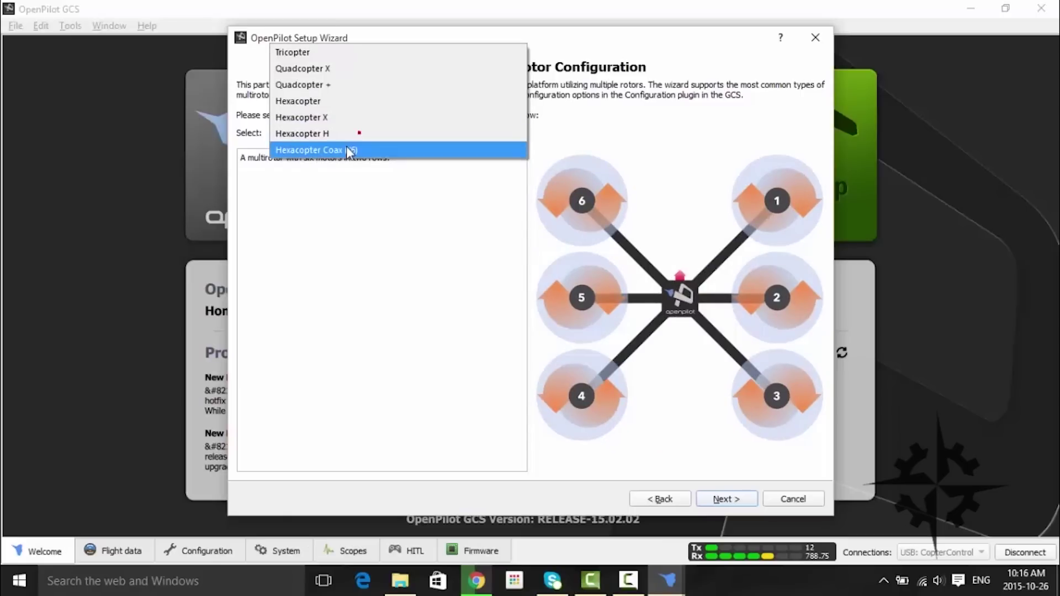
{"action": "left_click", "coordinate": [347, 146]}
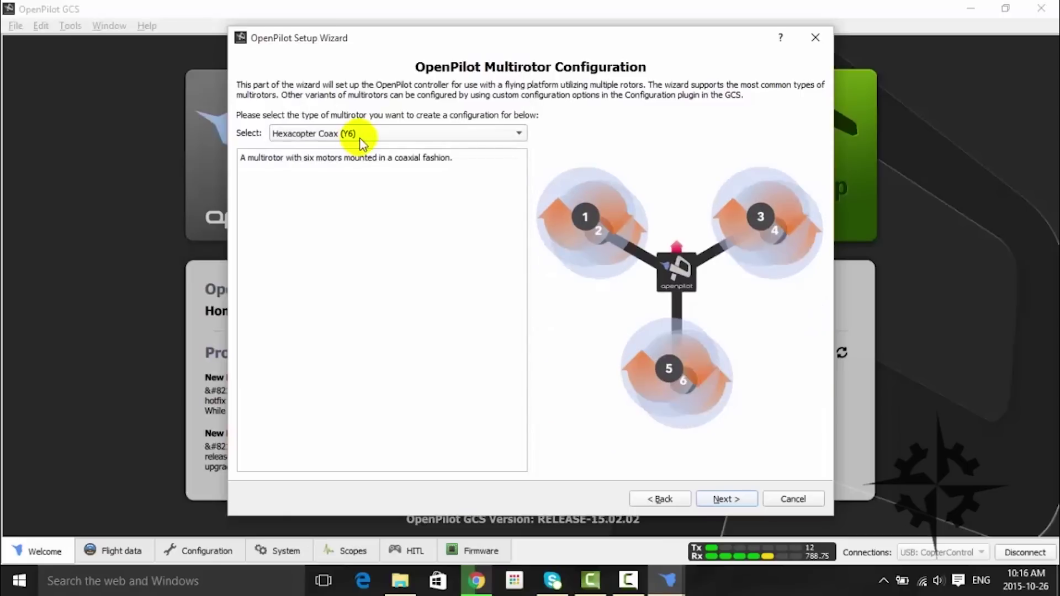
Step: Set the multirotor type to Quadcopter X and accept Rapid ESC (490 Hz) as the output signal
{"action": "left_click", "coordinate": [362, 137]}
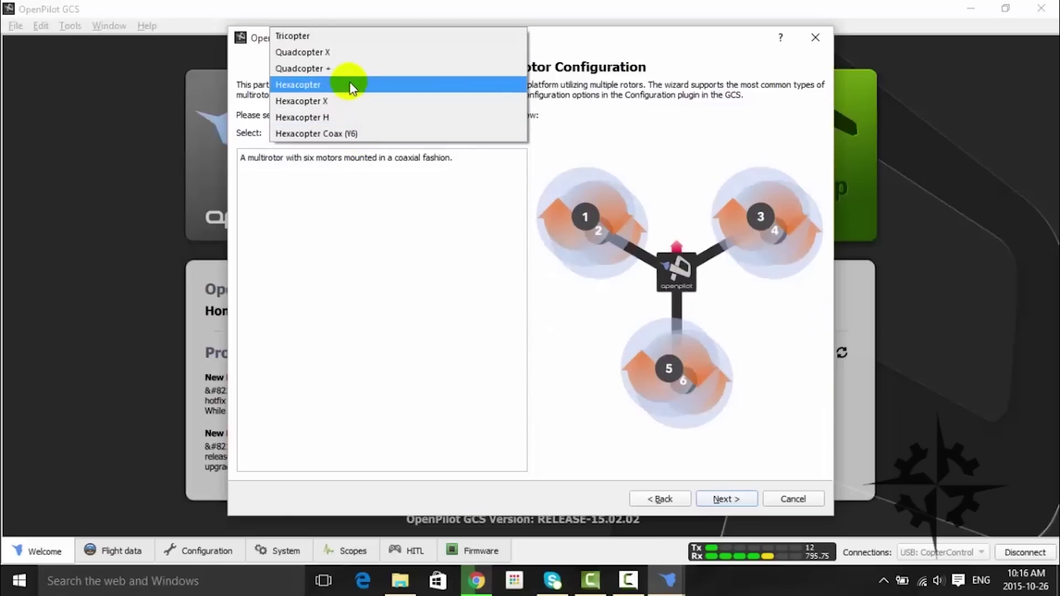
{"action": "left_click", "coordinate": [346, 53]}
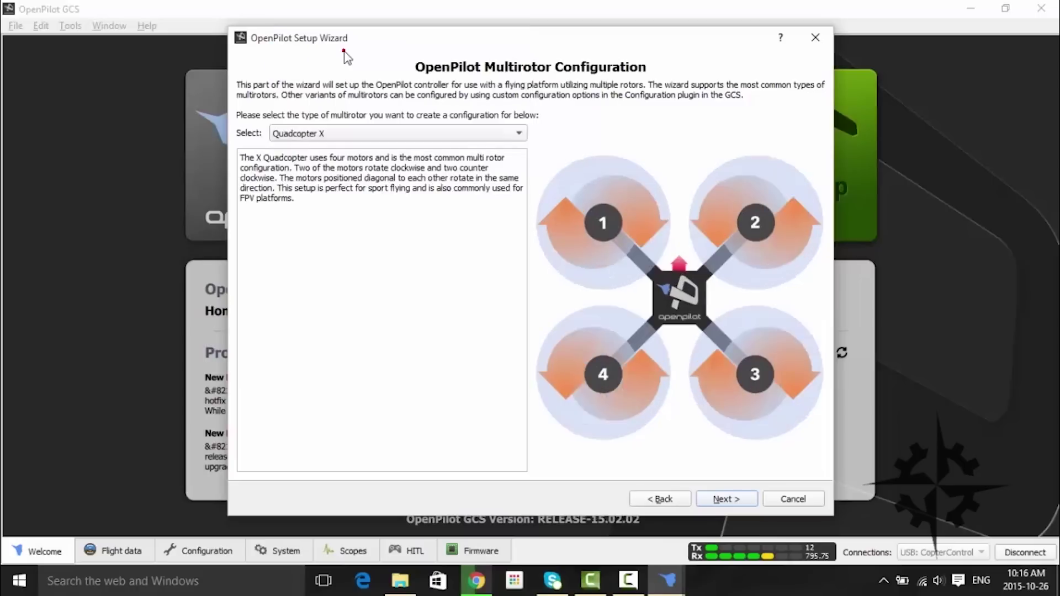
{"action": "left_click", "coordinate": [719, 499]}
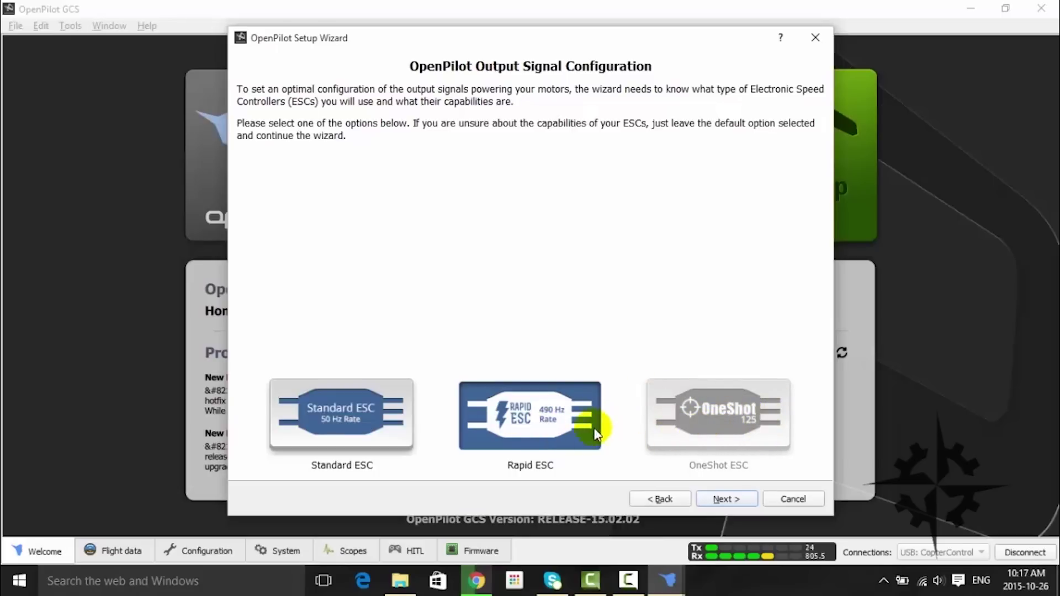
{"action": "left_click", "coordinate": [727, 499]}
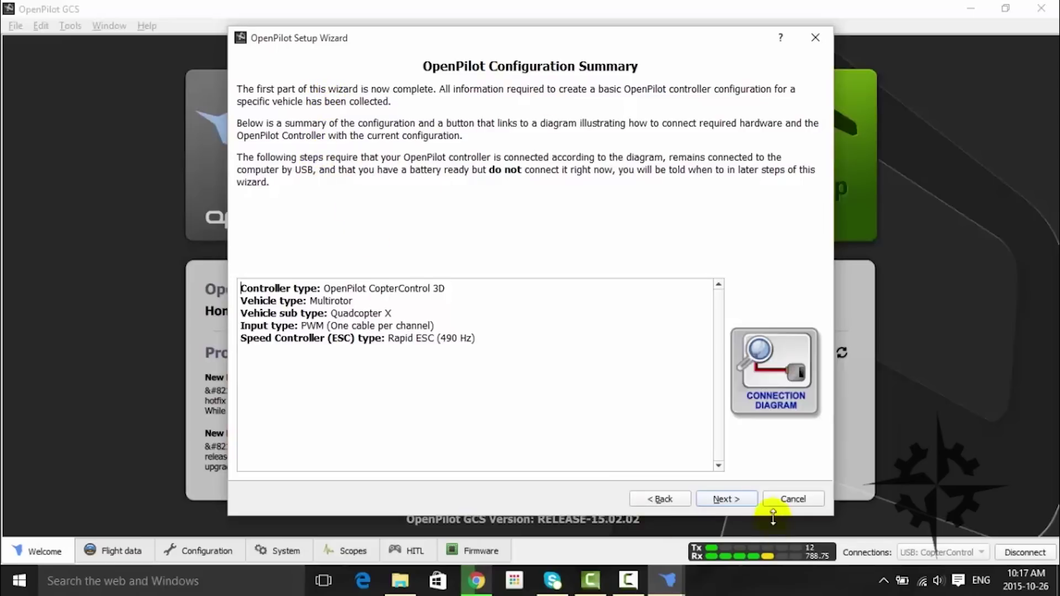
Step: Accept the configuration summary and run the sensor calibration with the vehicle level
{"action": "left_click", "coordinate": [720, 501]}
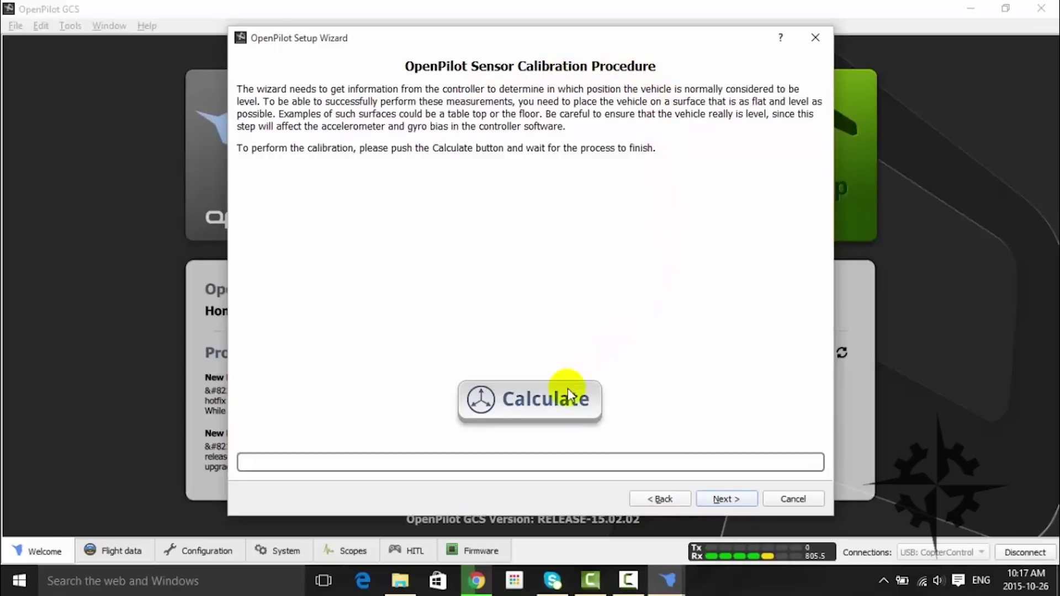
{"action": "left_click", "coordinate": [534, 399]}
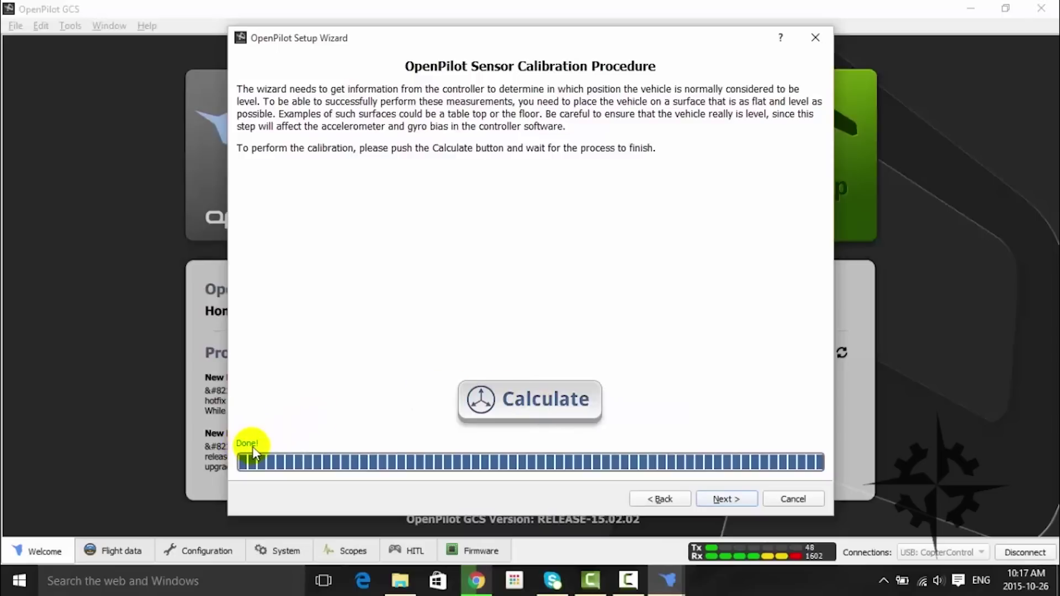
{"action": "left_click", "coordinate": [725, 500]}
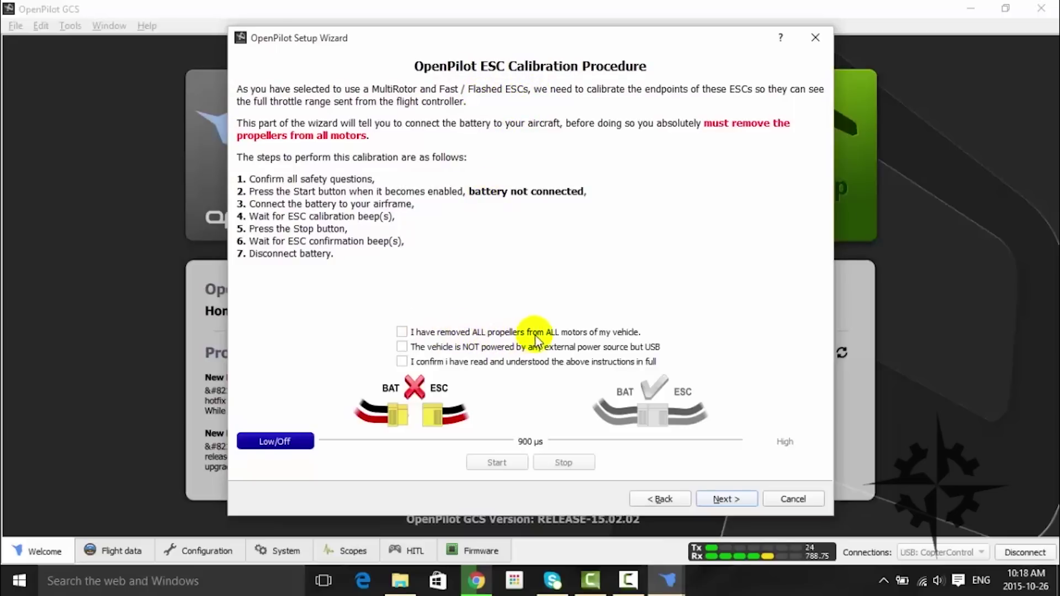
Step: Confirm all three ESC safety statements, then run the ESC calibration and stop it once the battery is connected and the beeps finish
{"action": "left_click", "coordinate": [402, 348]}
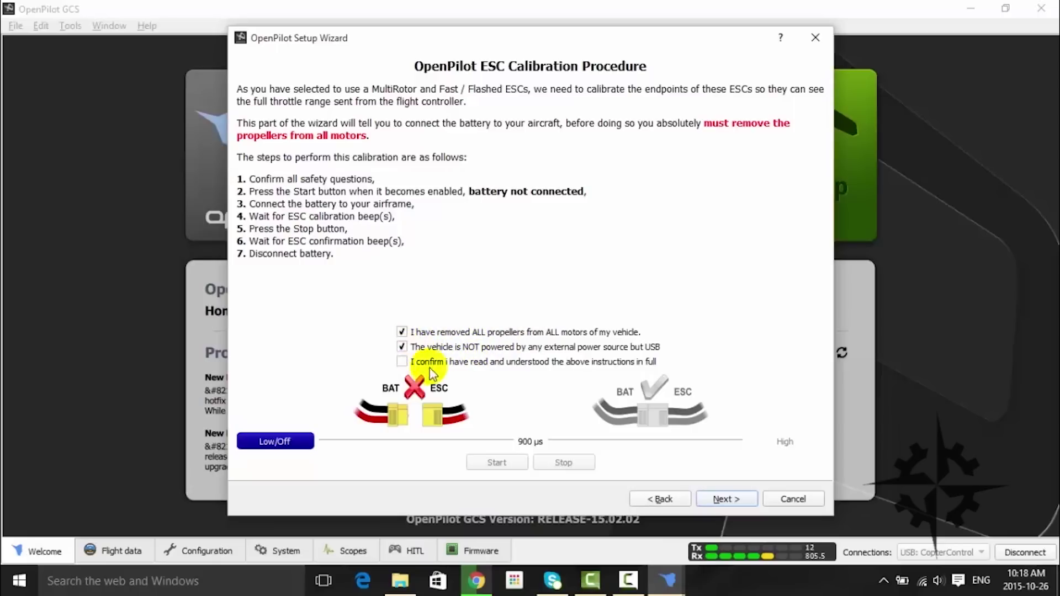
{"action": "left_click", "coordinate": [401, 362]}
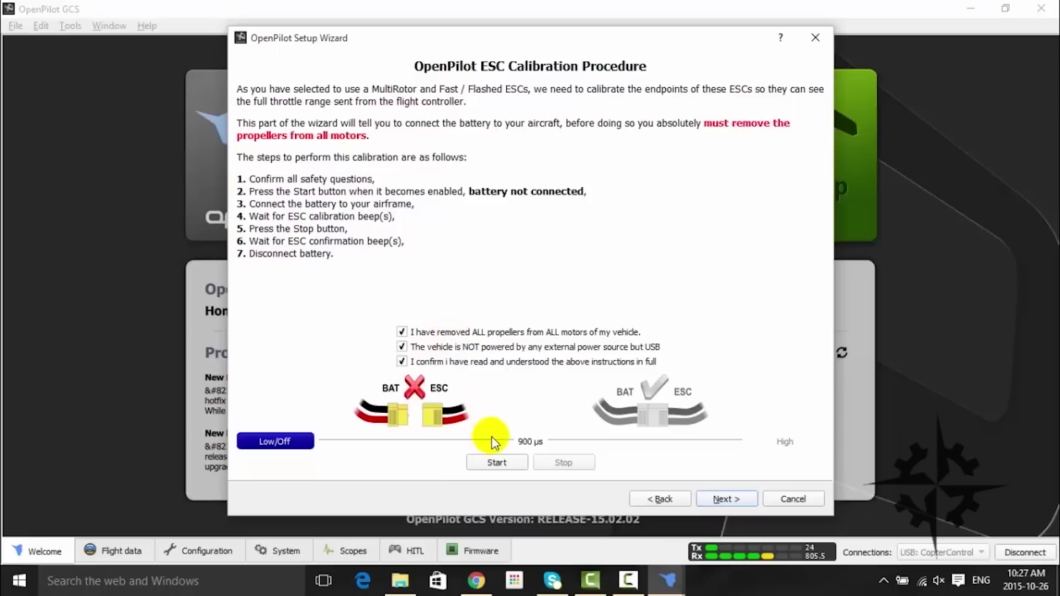
{"action": "left_click", "coordinate": [498, 463]}
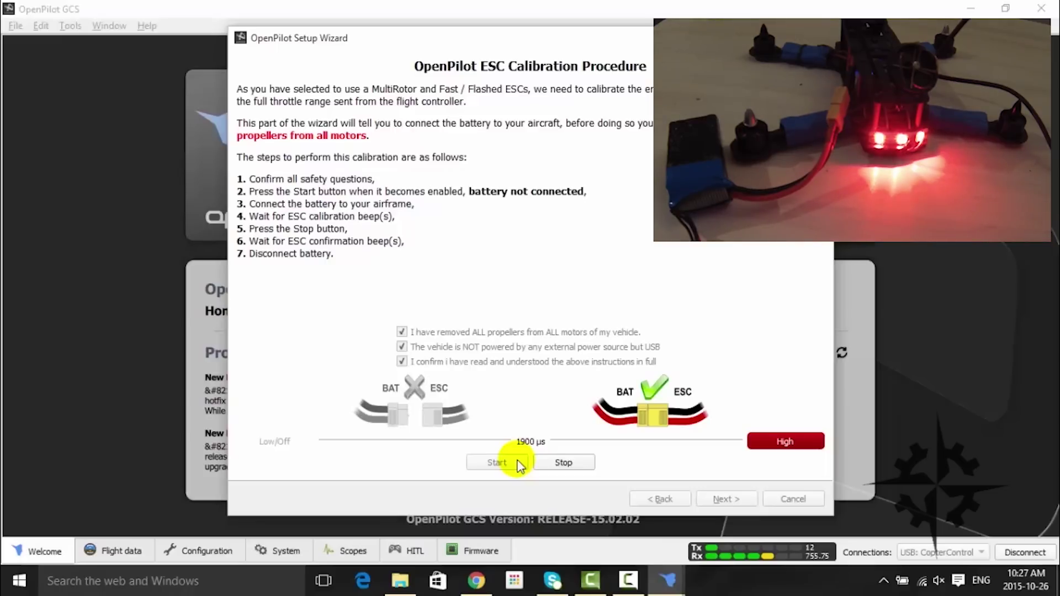
{"action": "left_click", "coordinate": [566, 464]}
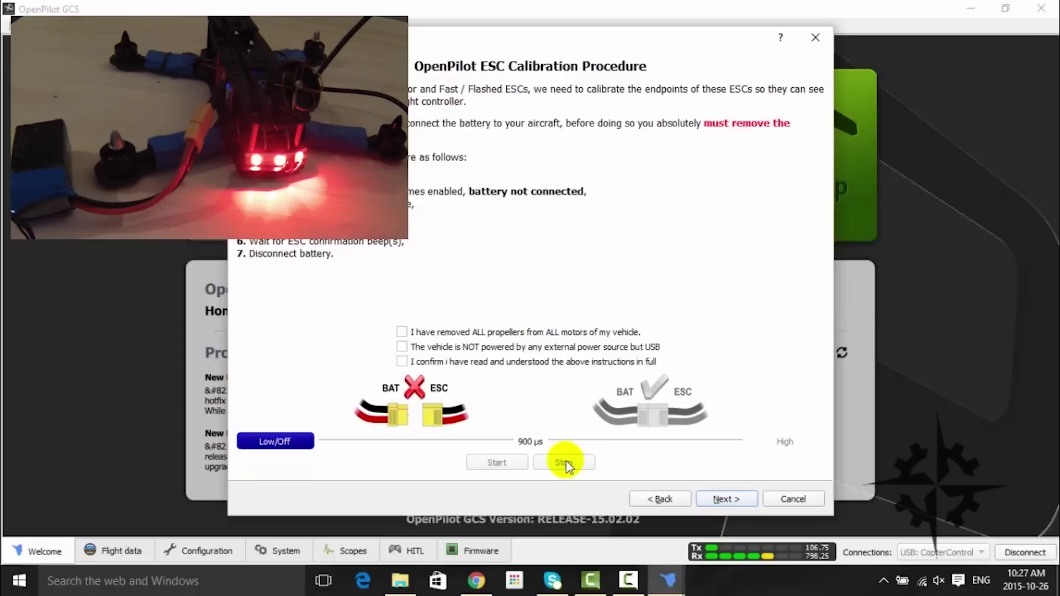
Step: Calibrate motor 1's output by raising it to 1055 µs, then stop the motor
{"action": "left_click", "coordinate": [719, 500]}
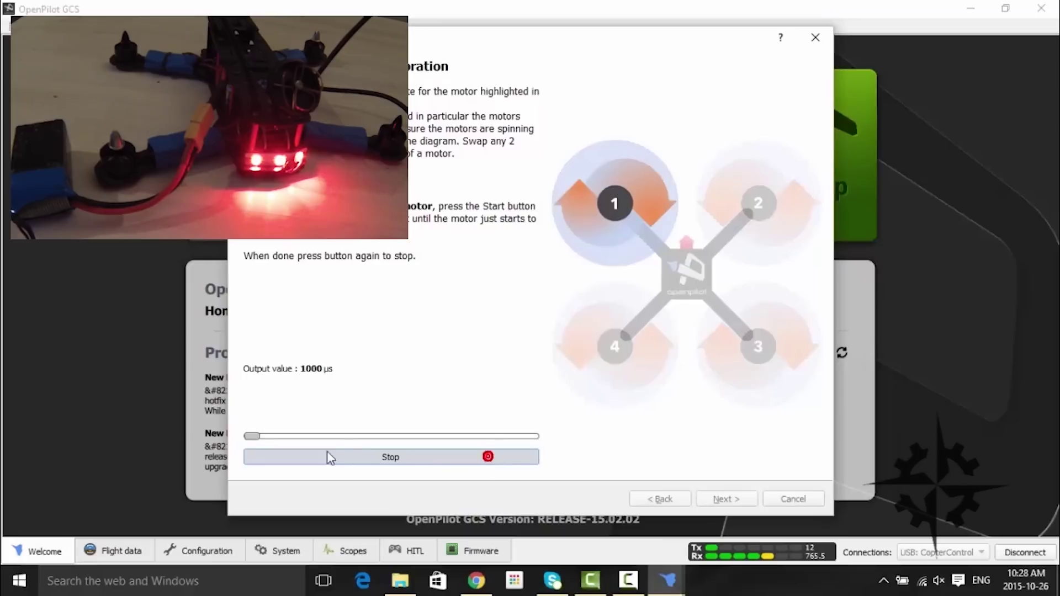
{"action": "left_click_drag", "start_coordinate": [256, 436], "coordinate": [286, 436]}
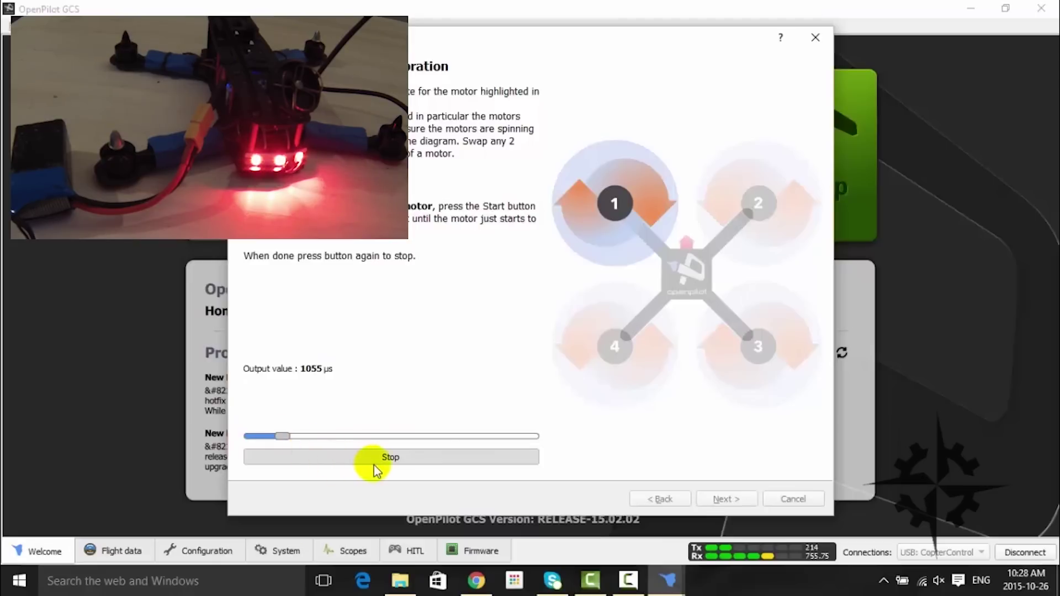
{"action": "left_click", "coordinate": [394, 462]}
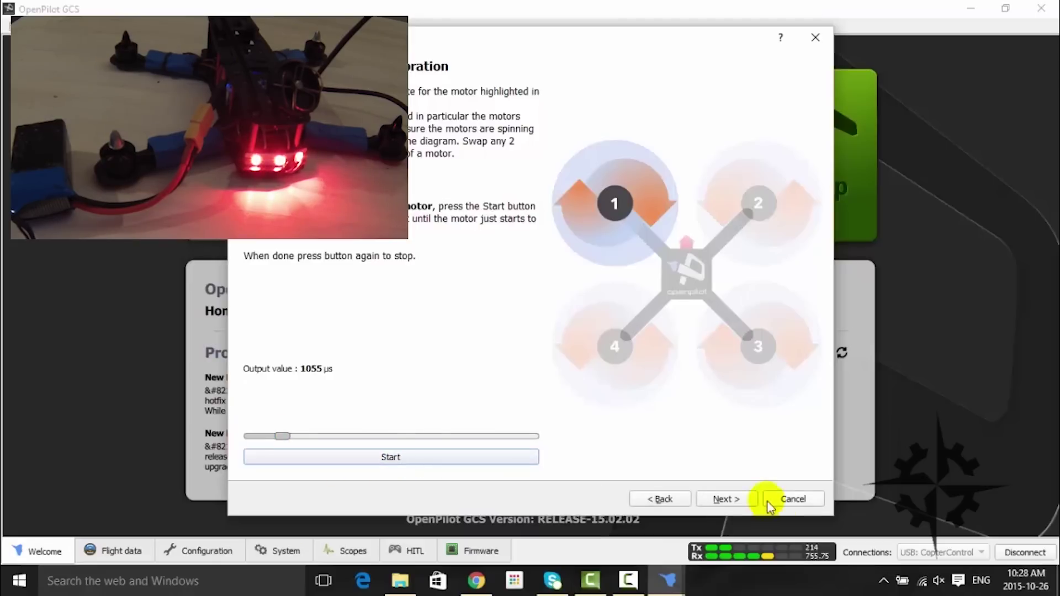
Step: Calibrate motor 2's output by raising it to 1055 µs, then stop the motor
{"action": "left_click", "coordinate": [748, 502]}
{"action": "left_click", "coordinate": [364, 459]}
{"action": "left_click_drag", "start_coordinate": [252, 436], "coordinate": [289, 435]}
{"action": "left_click", "coordinate": [385, 459]}
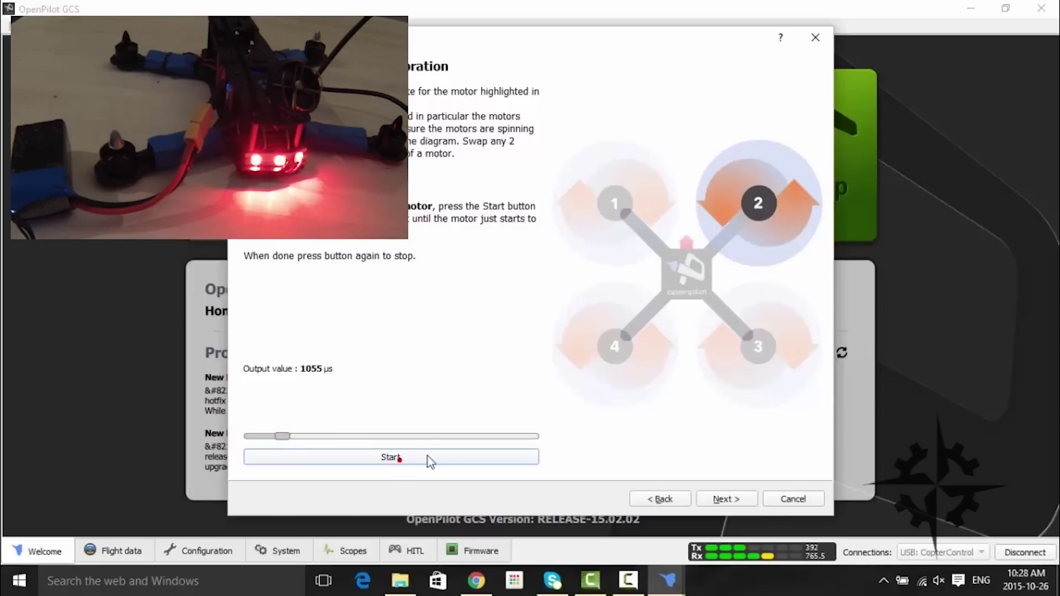
Step: Calibrate motor 3's output by raising it to 1055 µs, then stop the motor
{"action": "left_click", "coordinate": [726, 499]}
{"action": "left_click", "coordinate": [387, 457]}
{"action": "left_click_drag", "start_coordinate": [253, 436], "coordinate": [269, 437]}
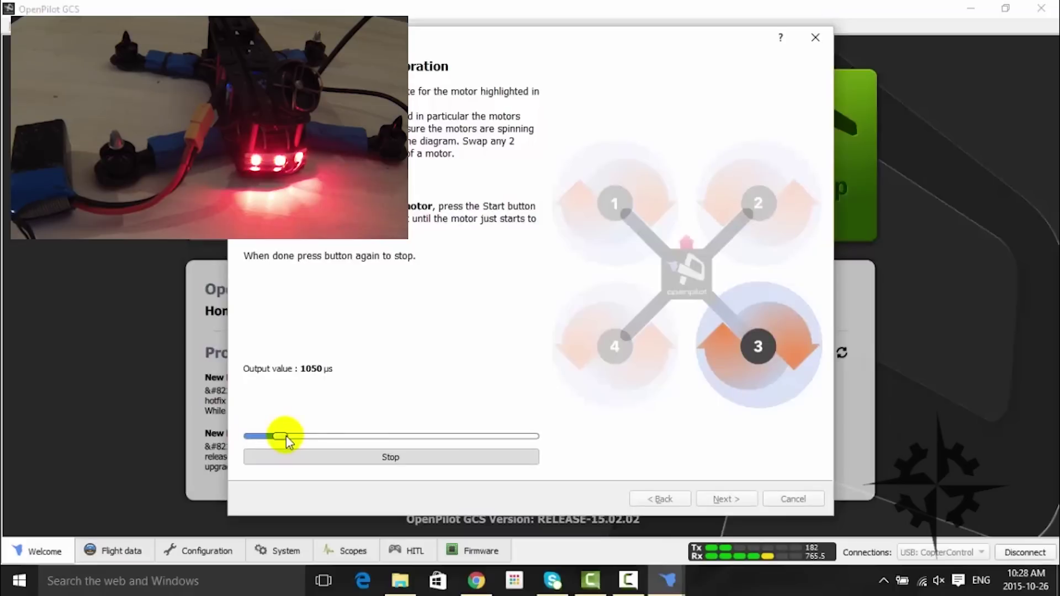
{"action": "left_click", "coordinate": [374, 460]}
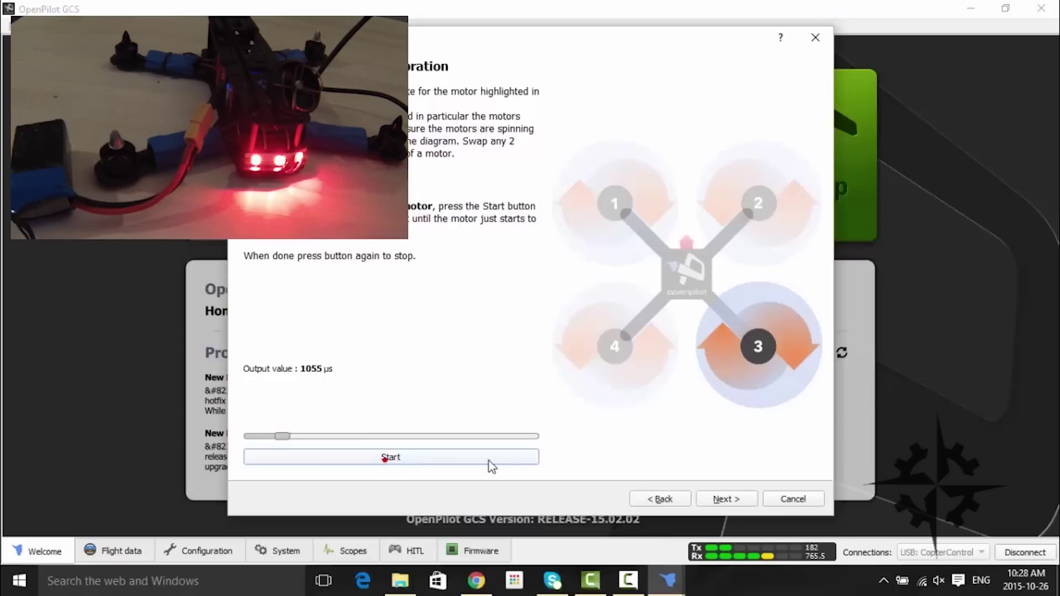
Step: Calibrate motor 4's output by raising it to about 1057 µs, then stop the motor
{"action": "left_click", "coordinate": [722, 499]}
{"action": "left_click", "coordinate": [407, 457]}
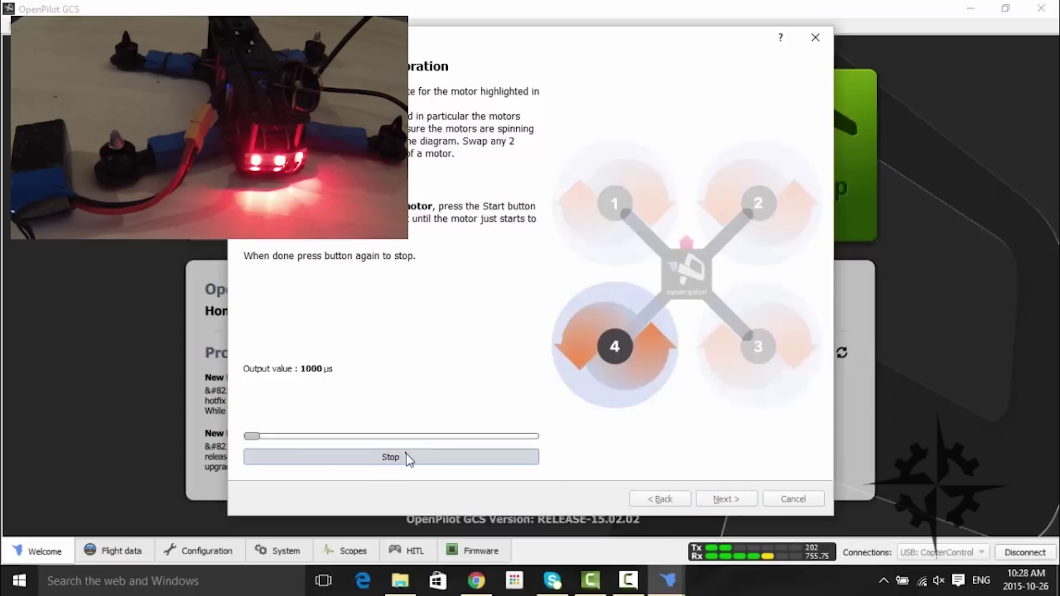
{"action": "left_click_drag", "start_coordinate": [260, 434], "coordinate": [284, 439]}
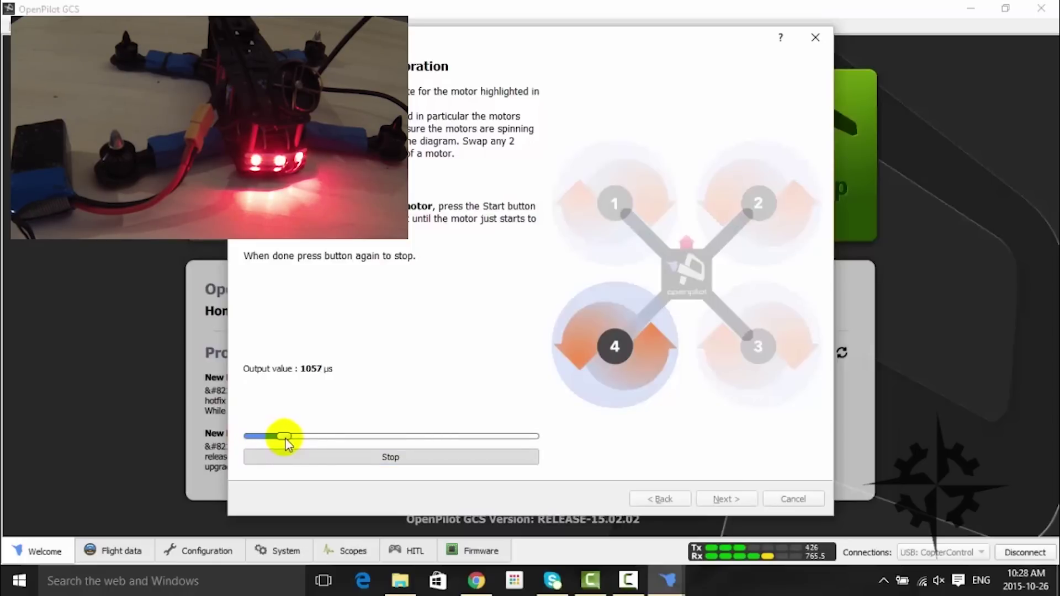
{"action": "left_click_drag", "start_coordinate": [284, 439], "coordinate": [284, 440]}
{"action": "left_click", "coordinate": [340, 463]}
Step: Keep Current Tuning as the initial tuning and save the configuration to the controller
{"action": "left_click", "coordinate": [725, 500]}
{"action": "left_click", "coordinate": [725, 499]}
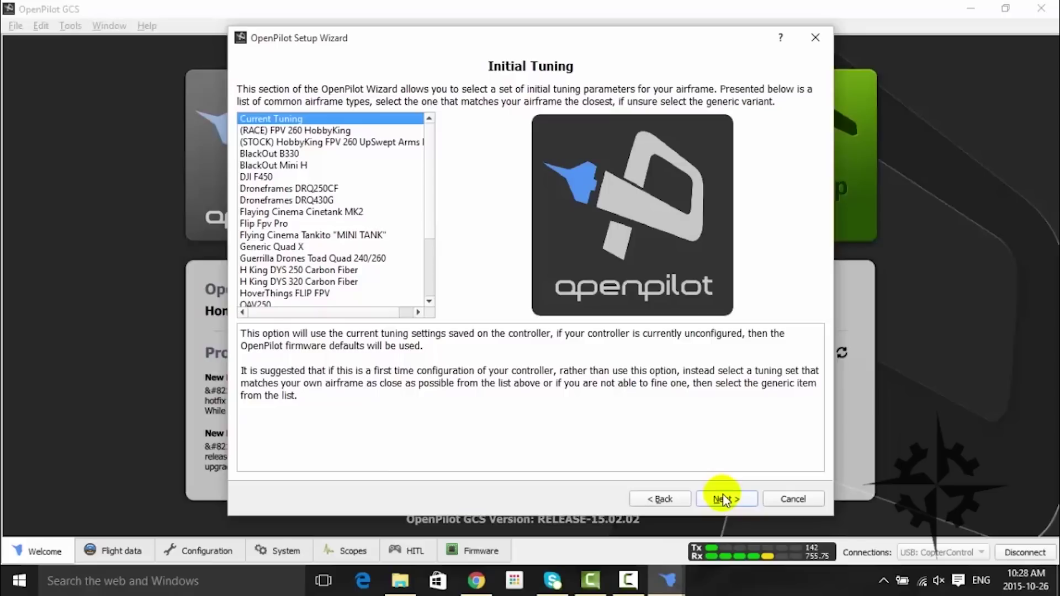
{"action": "left_click", "coordinate": [723, 500]}
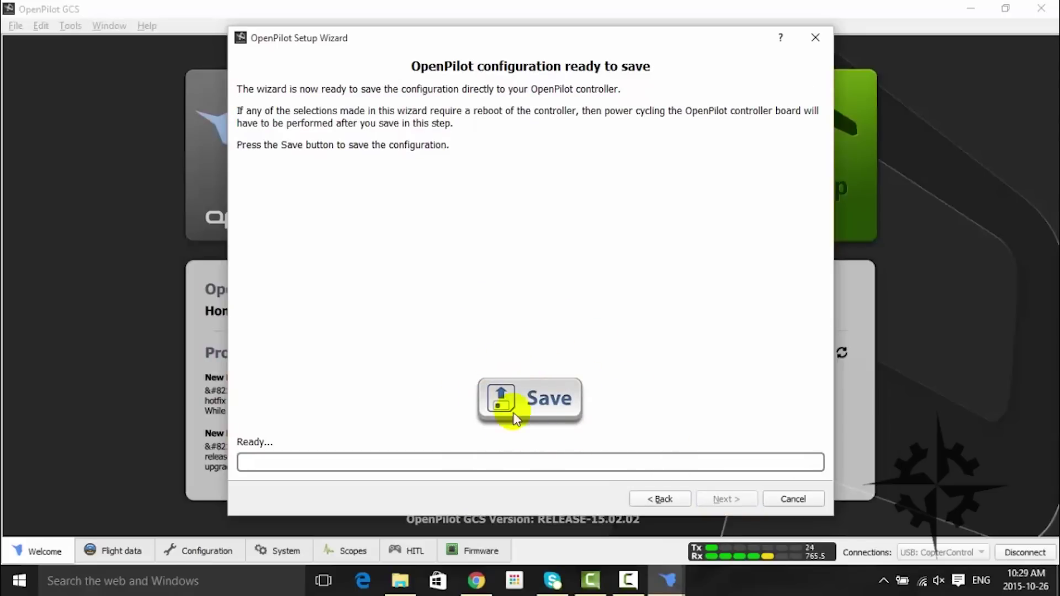
{"action": "left_click", "coordinate": [542, 402]}
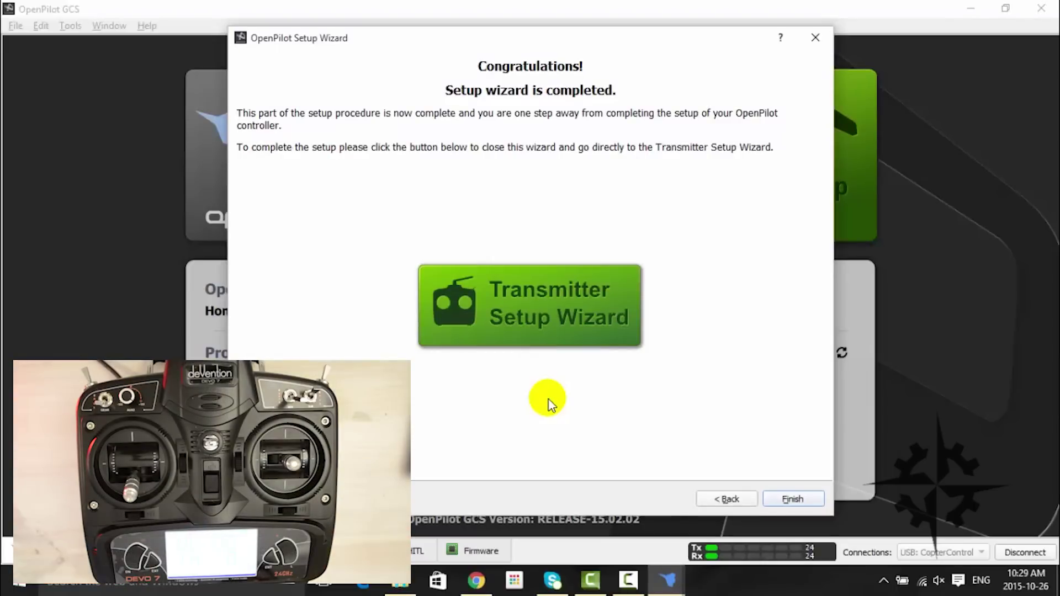
Step: Launch the transmitter setup wizard and acknowledge the Always Disarmed arming setting
{"action": "left_click", "coordinate": [526, 320]}
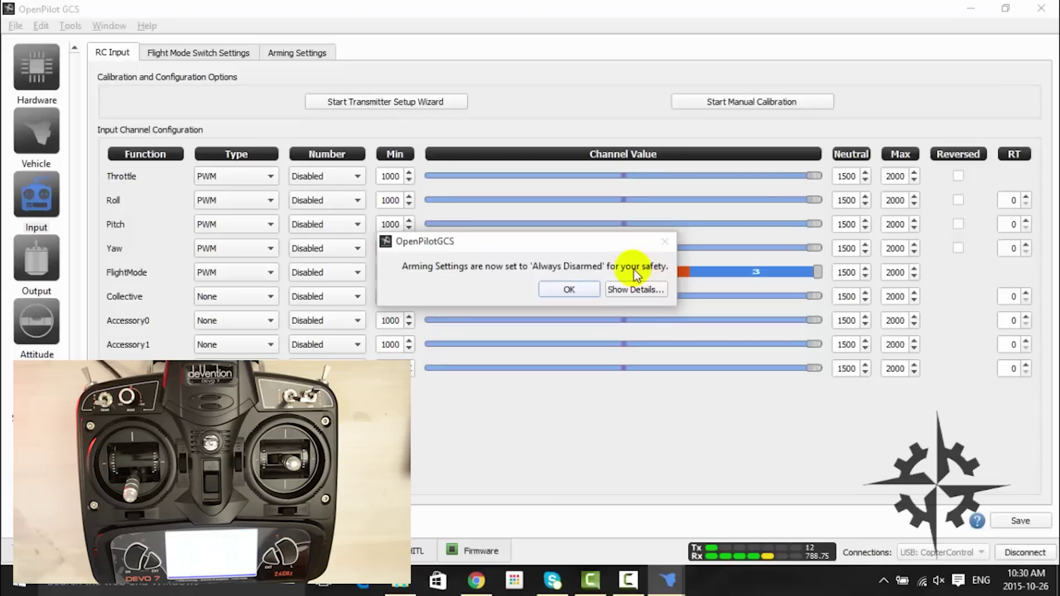
{"action": "left_click", "coordinate": [574, 287]}
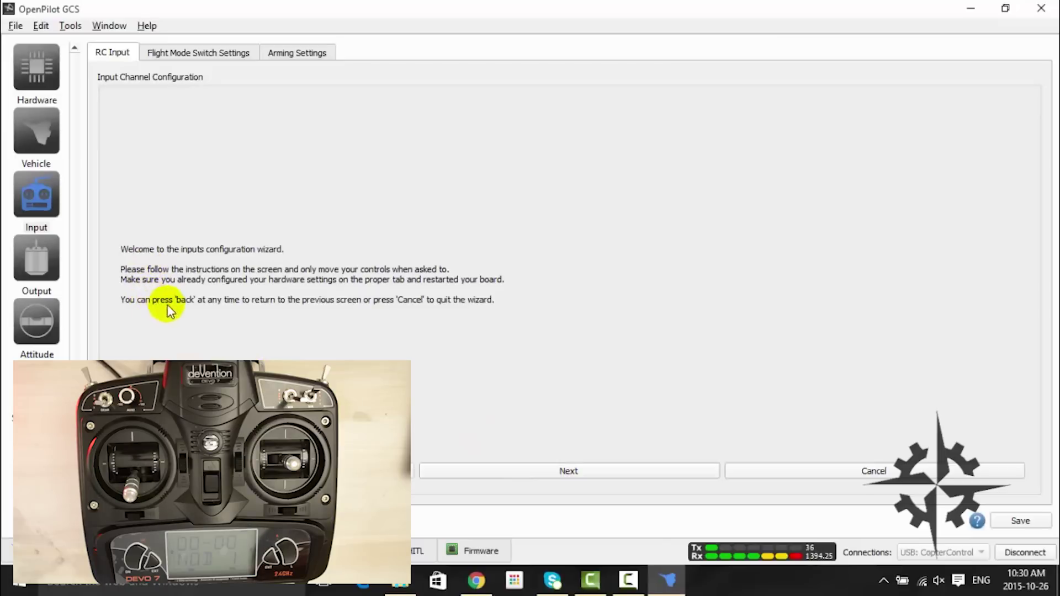
Step: Choose the Acro transmitter type and Mode 2 stick layout in the inputs configuration wizard
{"action": "left_click", "coordinate": [569, 469]}
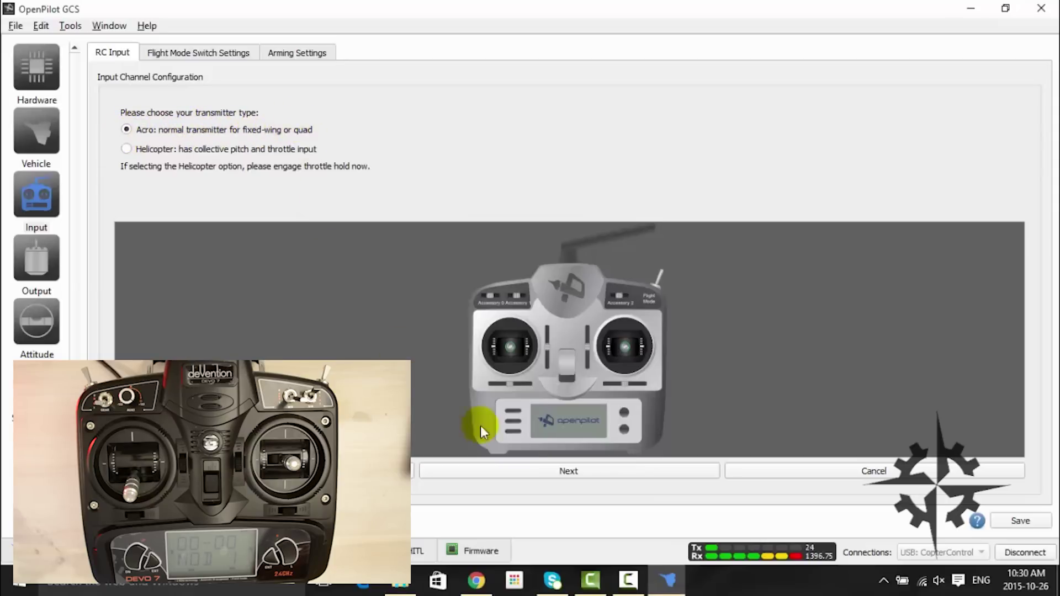
{"action": "left_click", "coordinate": [586, 474]}
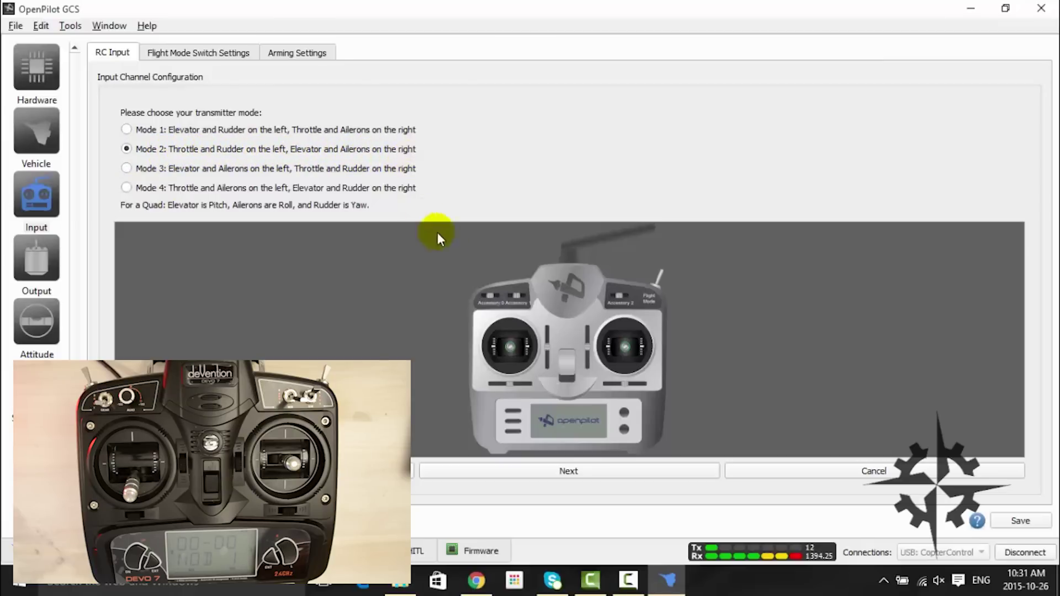
{"action": "left_click", "coordinate": [556, 470]}
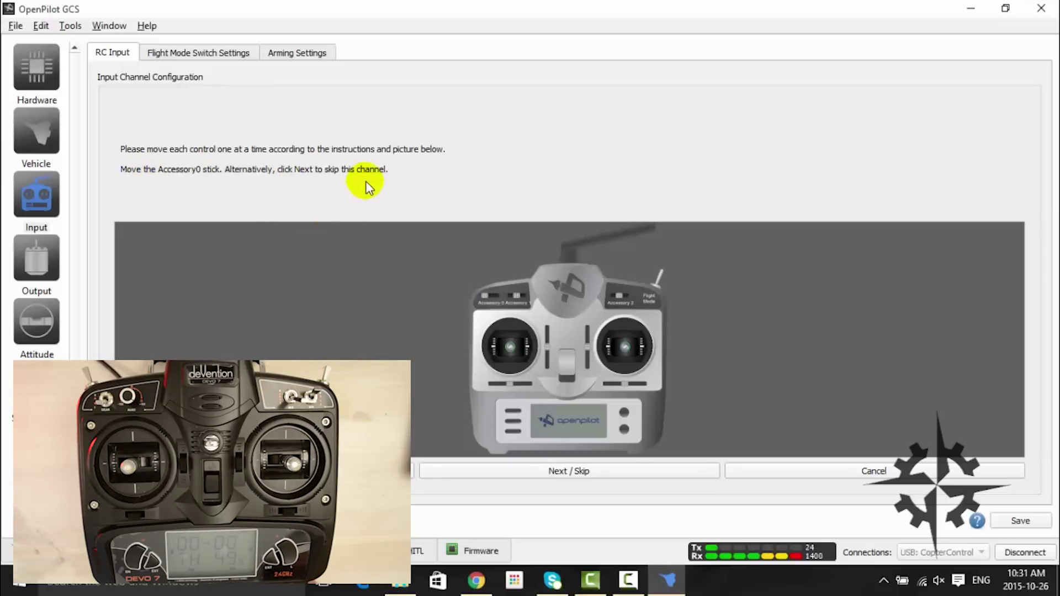
Step: Skip the accessory channels, then register the centered positions and maximum extents of all transmitter controls
{"action": "left_click", "coordinate": [575, 472]}
{"action": "left_click", "coordinate": [574, 472]}
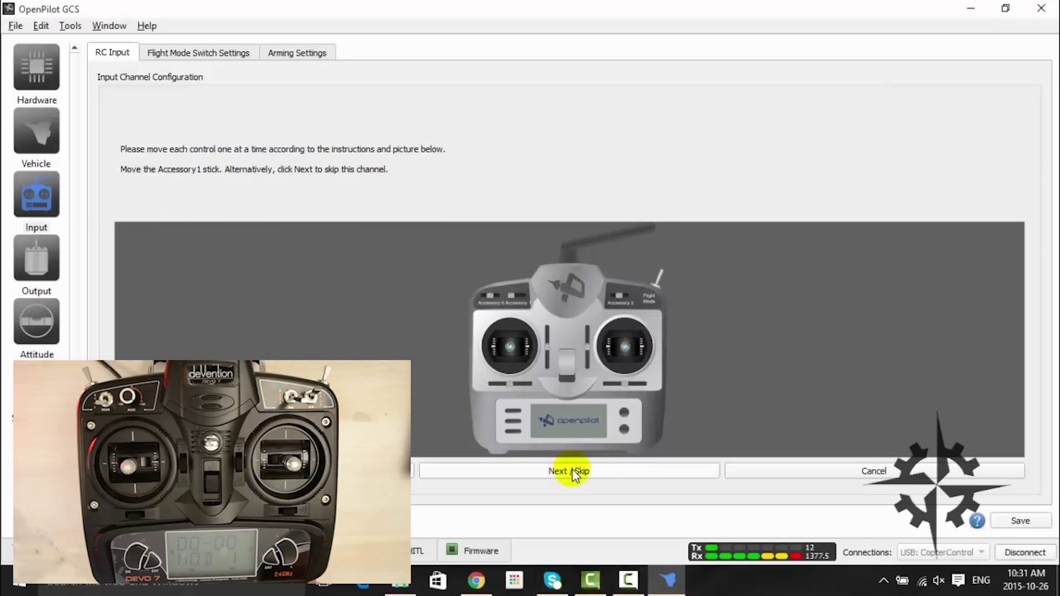
{"action": "left_click", "coordinate": [574, 472]}
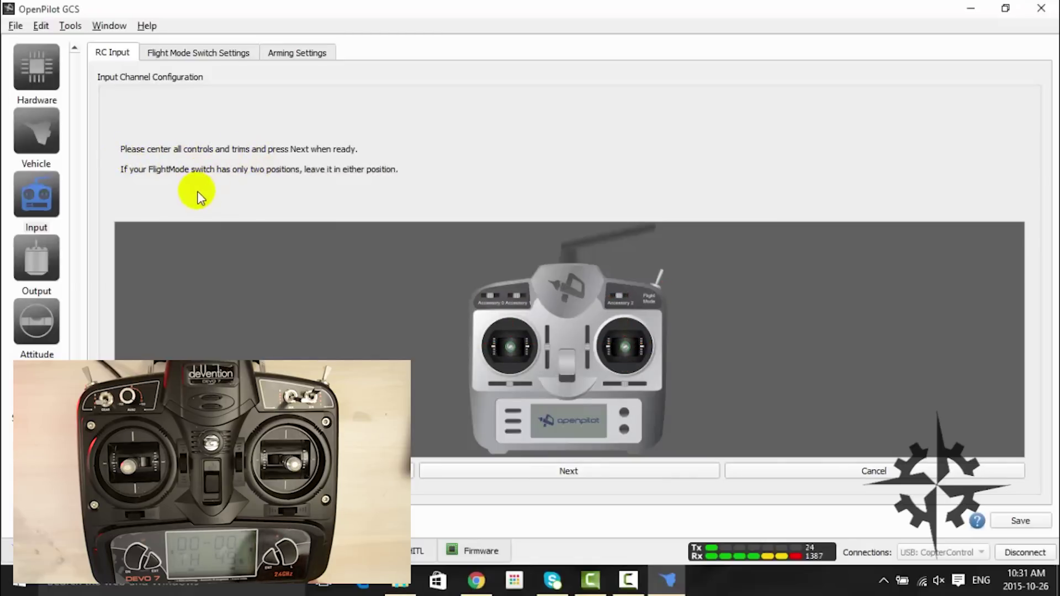
{"action": "left_click", "coordinate": [519, 472]}
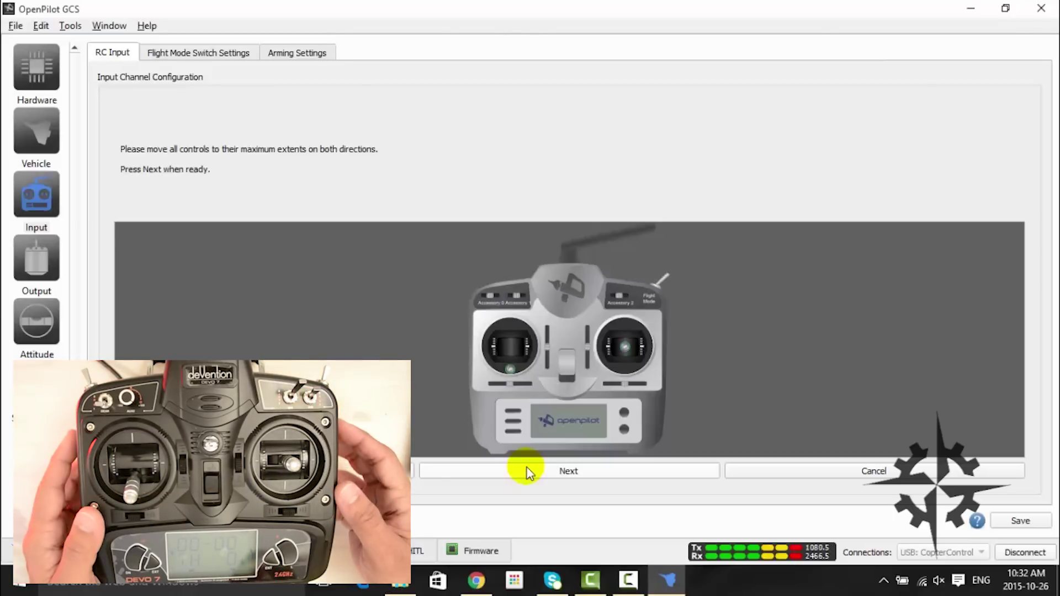
{"action": "left_click", "coordinate": [527, 471]}
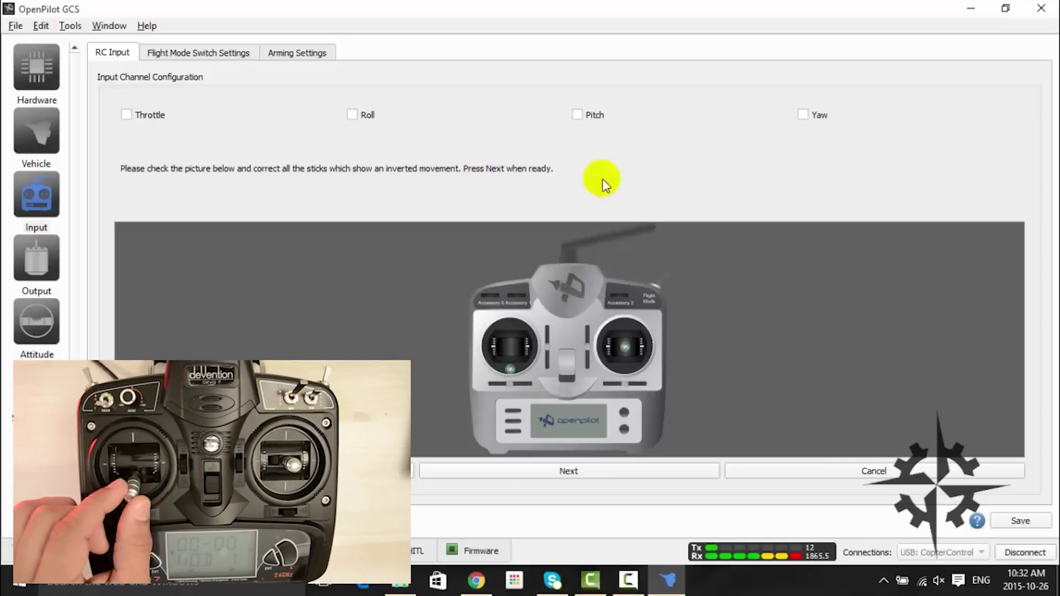
Step: Mark the Yaw, Pitch and Roll sticks as inverted and finish the inputs configuration wizard
{"action": "left_click", "coordinate": [804, 115]}
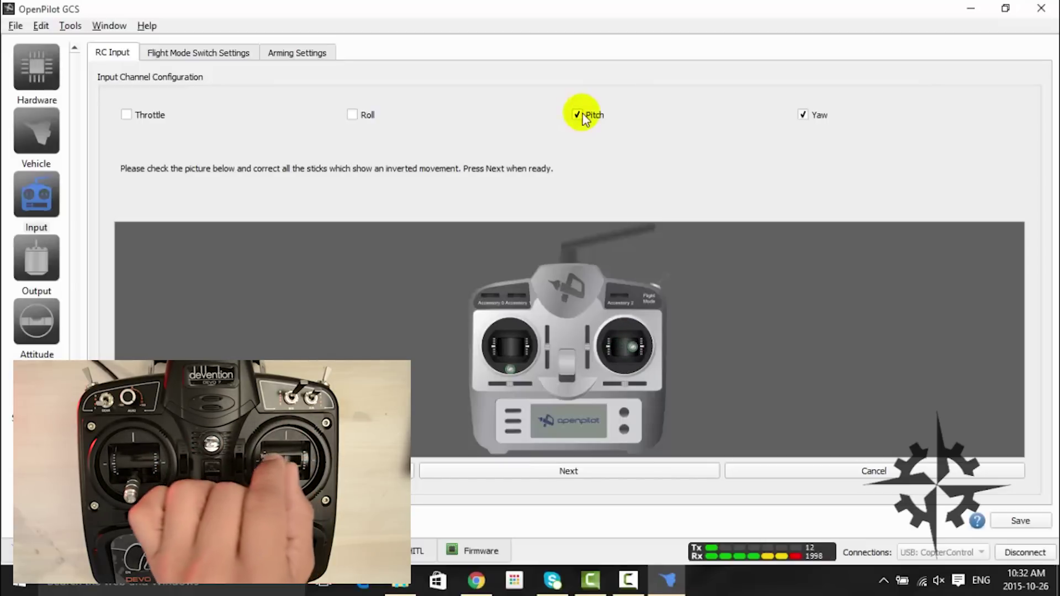
{"action": "left_click", "coordinate": [352, 115]}
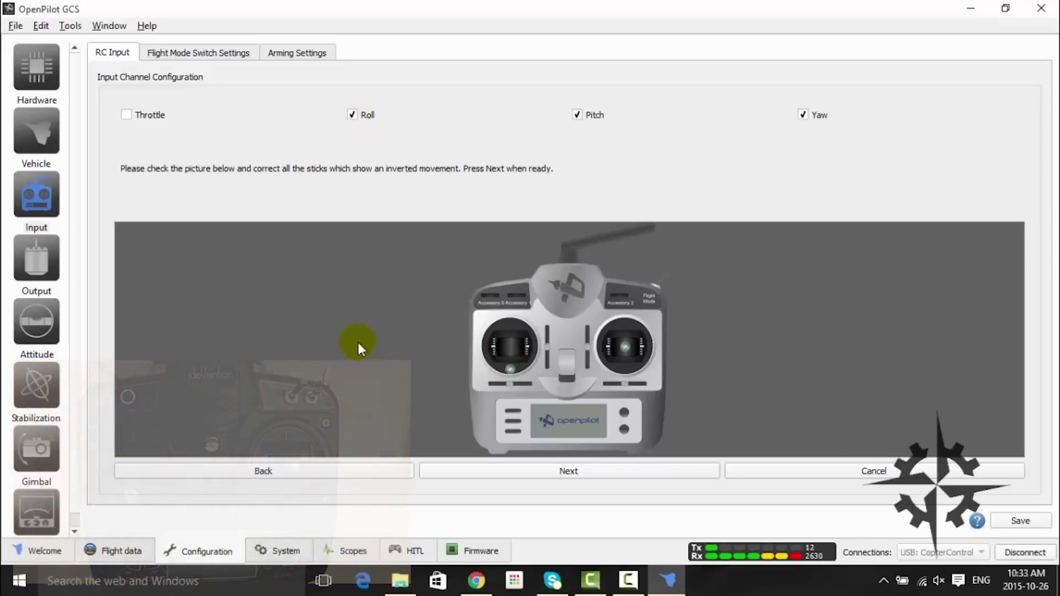
{"action": "left_click", "coordinate": [569, 471]}
{"action": "left_click", "coordinate": [572, 473]}
{"action": "left_click", "coordinate": [574, 469]}
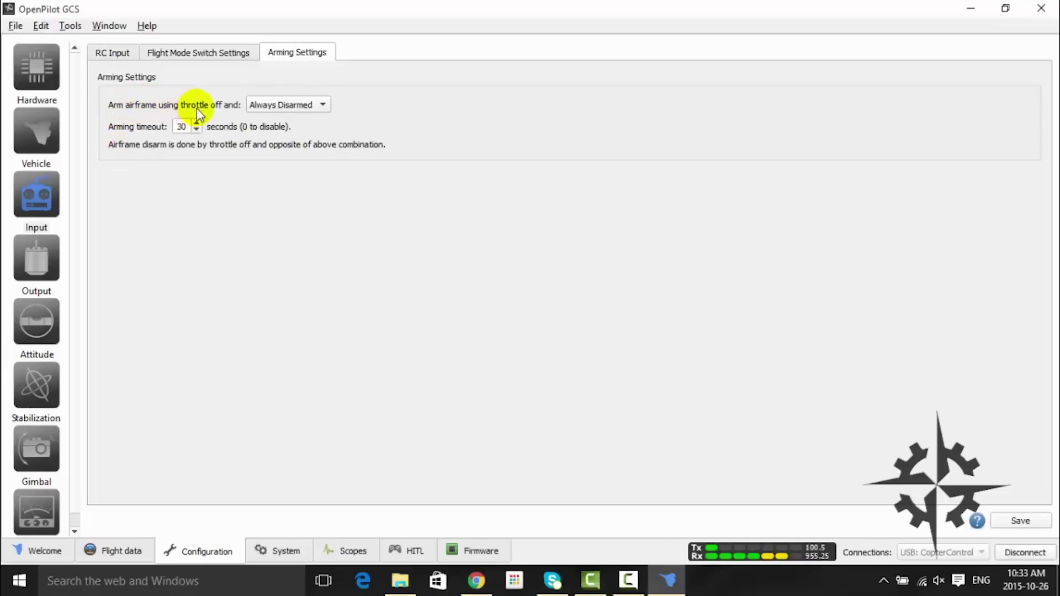
Step: Set the airframe to arm with Yaw Right and a 10-second arming timeout, and save the settings
{"action": "left_click", "coordinate": [326, 105]}
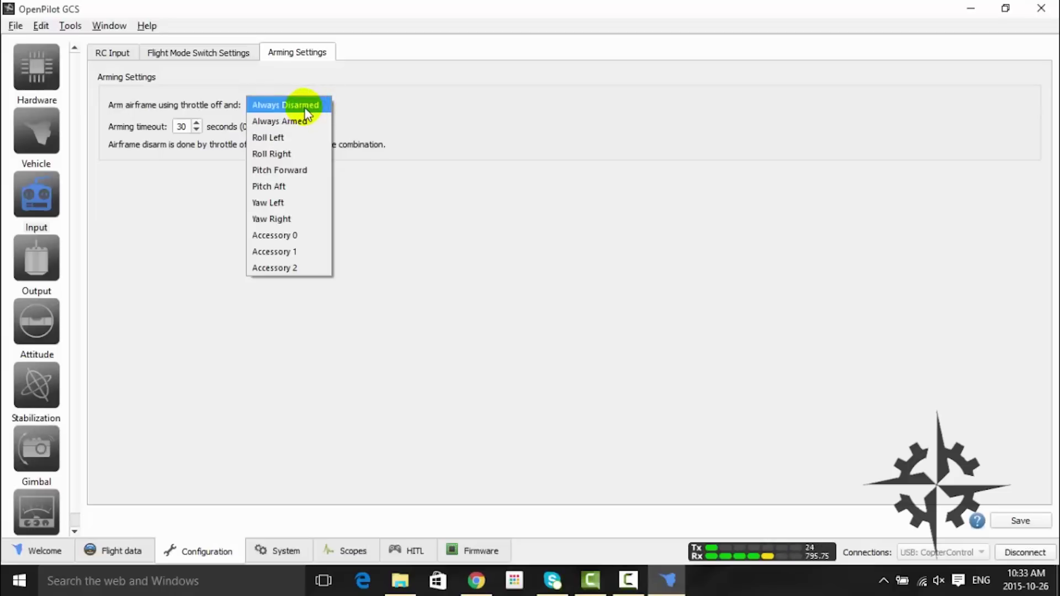
{"action": "left_click", "coordinate": [298, 223]}
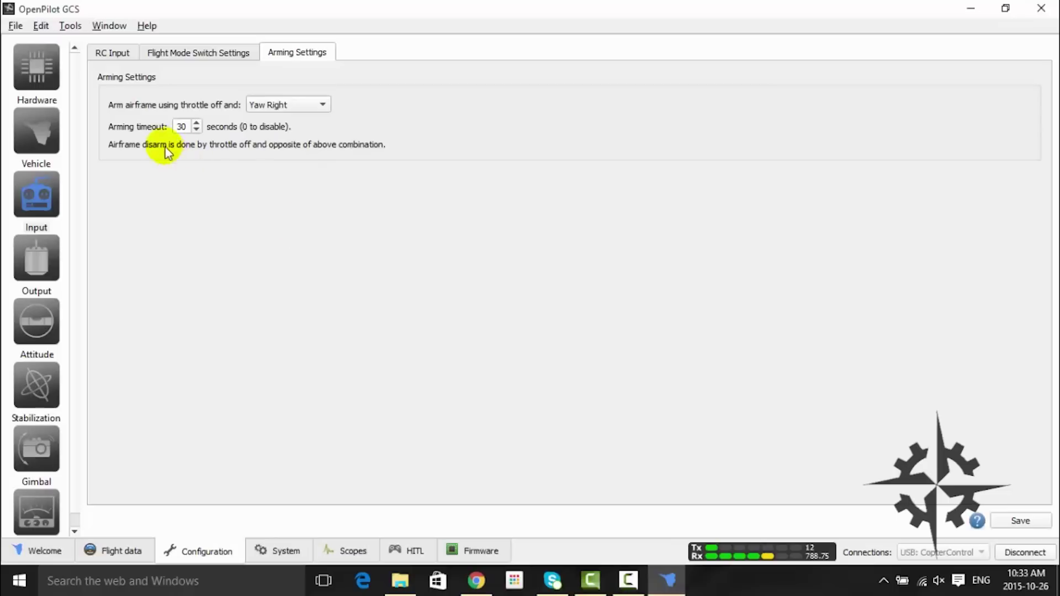
{"action": "double_click", "coordinate": [183, 126]}
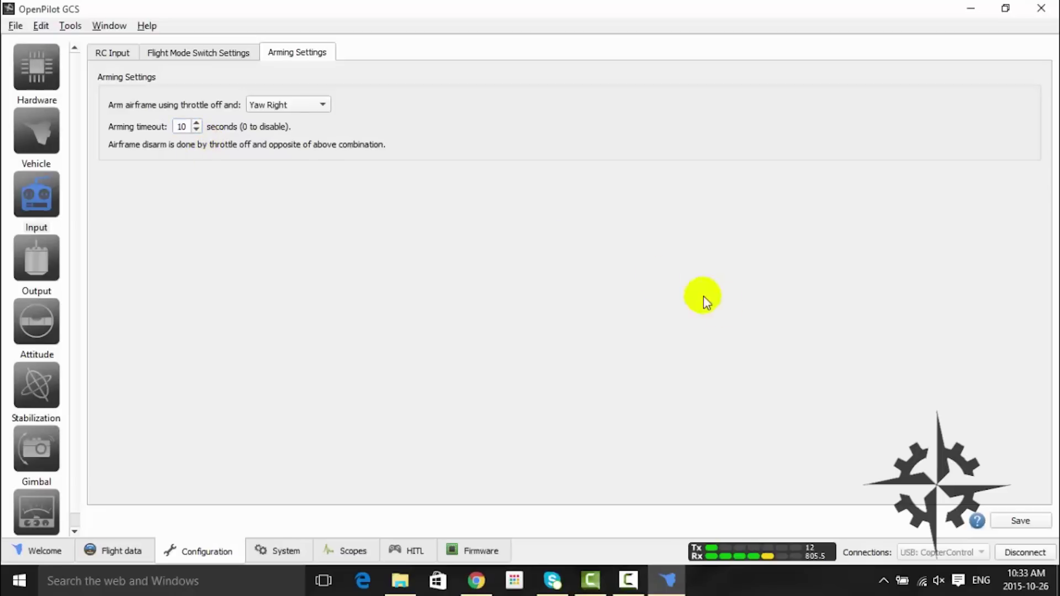
{"action": "left_click", "coordinate": [1016, 523]}
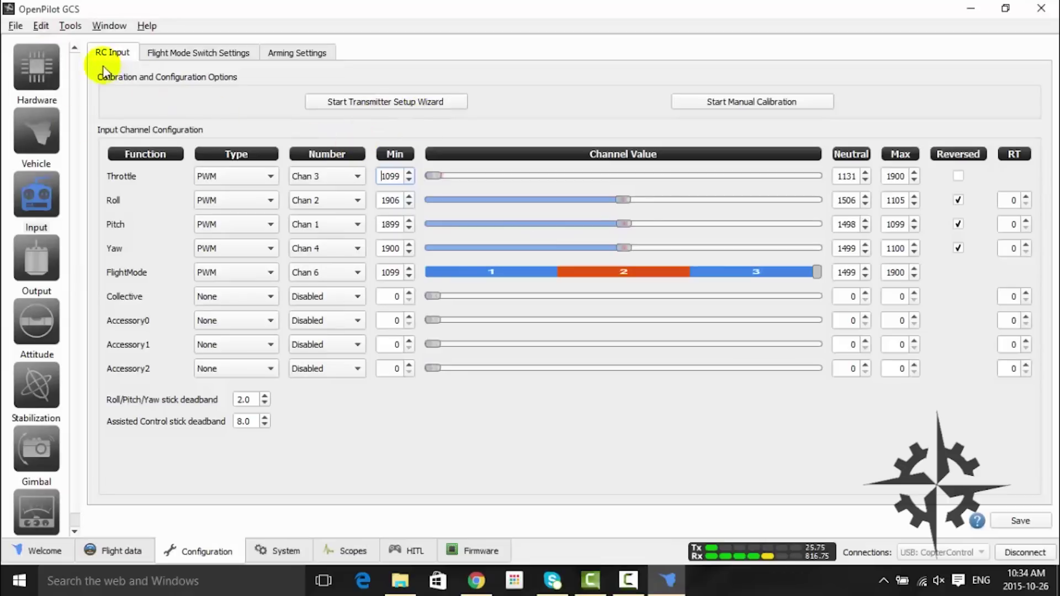
Step: Import the UAV settings file "Initial configuration working properly.uav" from the Open pilot CC3D folder in Documents
{"action": "left_click", "coordinate": [16, 26]}
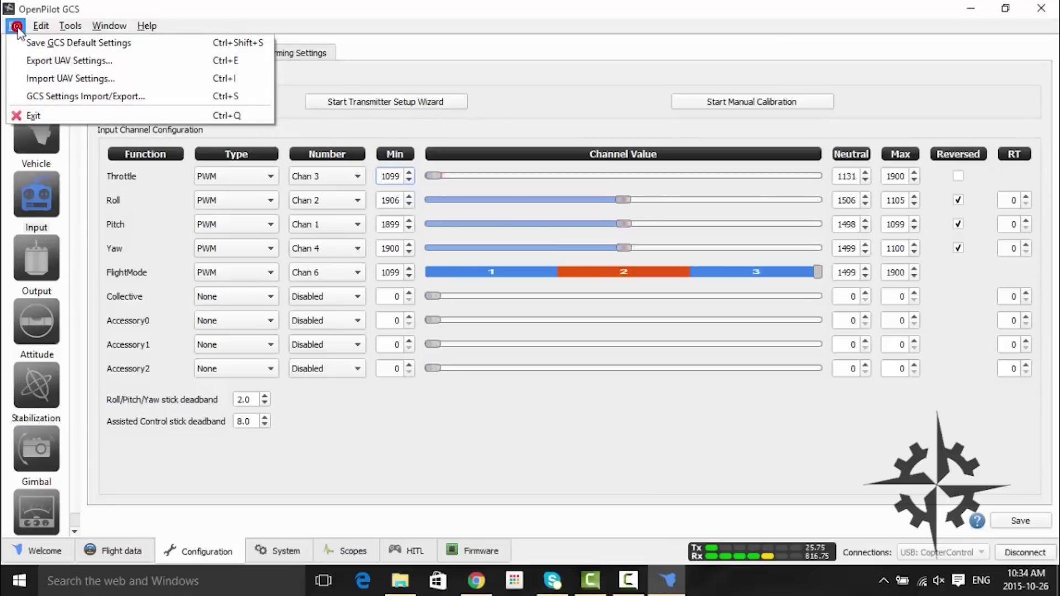
{"action": "left_click", "coordinate": [79, 82]}
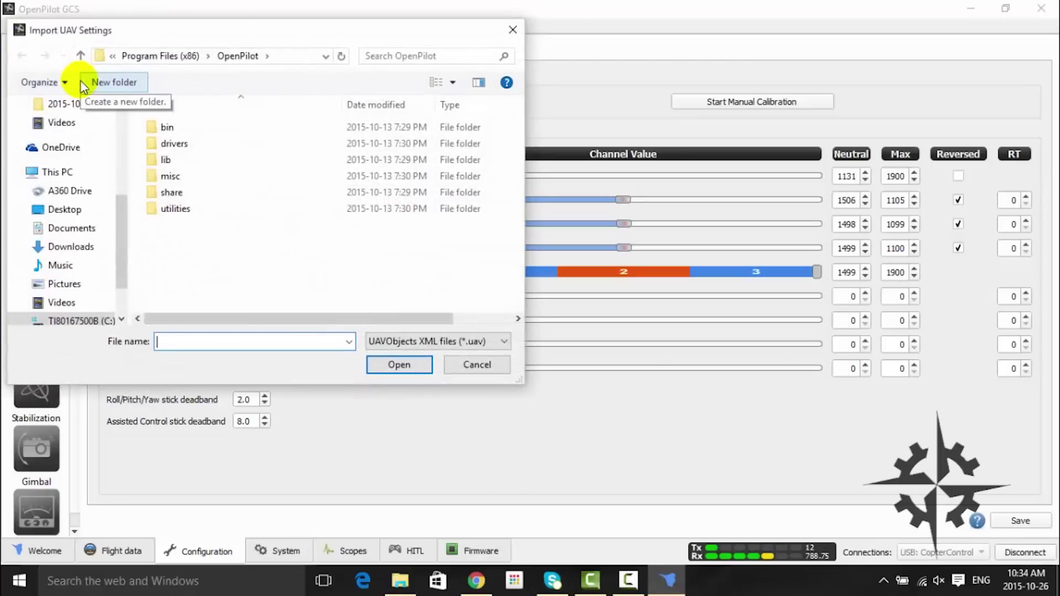
{"action": "scroll", "coordinate": [77, 193], "scroll_direction": "down", "scroll_amount": 1}
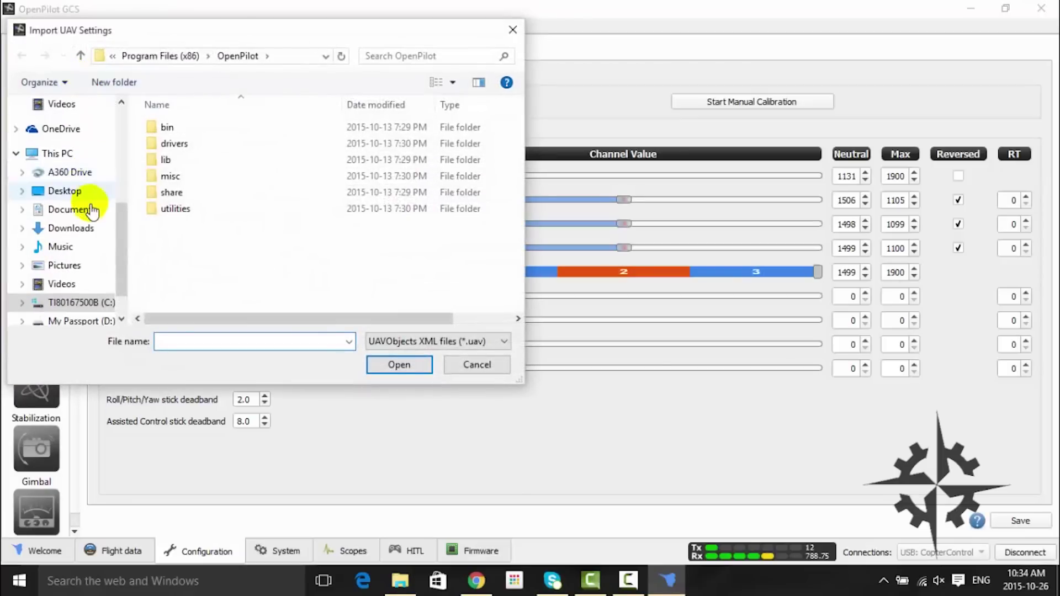
{"action": "left_click", "coordinate": [73, 212]}
{"action": "scroll", "coordinate": [73, 213], "scroll_direction": "down", "scroll_amount": 1}
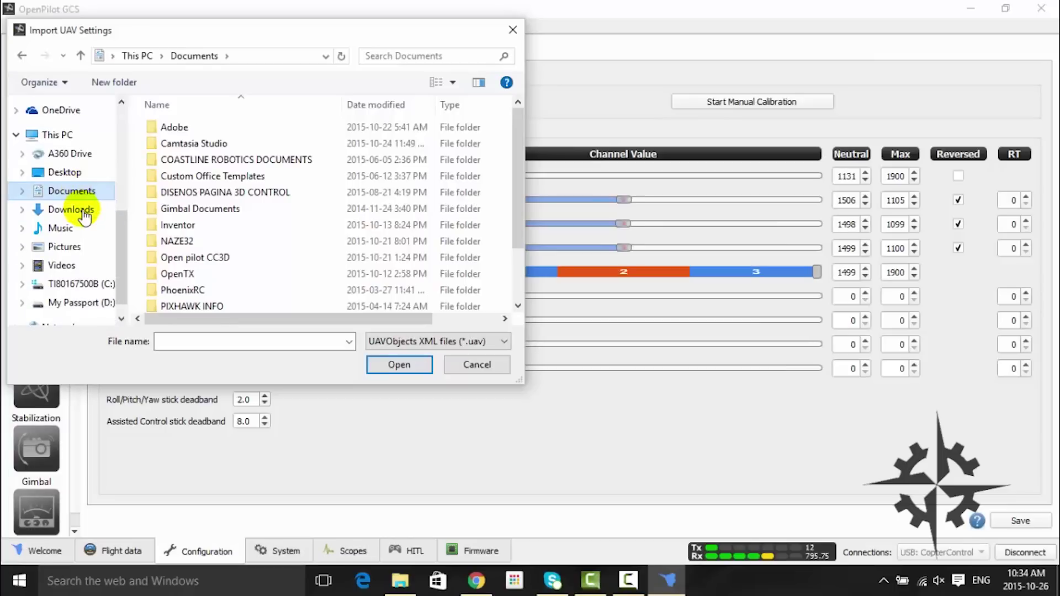
{"action": "scroll", "coordinate": [166, 205], "scroll_direction": "down", "scroll_amount": 1}
{"action": "double_click", "coordinate": [166, 221]}
{"action": "left_click", "coordinate": [232, 144]}
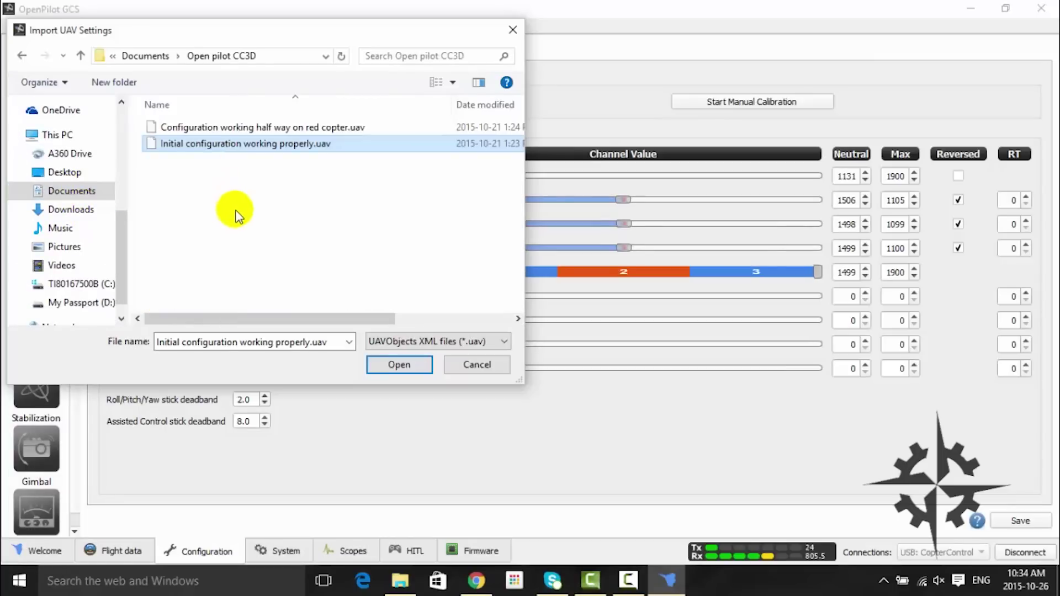
{"action": "left_click", "coordinate": [399, 366]}
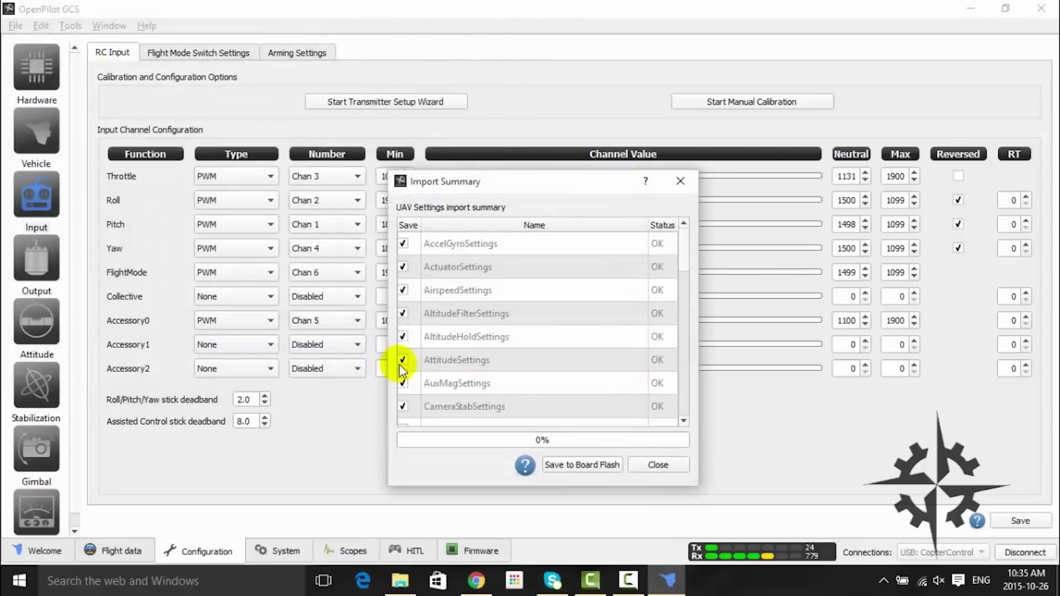
Step: Review the imported settings list, save all of it to the board's flash and close the import summary
{"action": "scroll", "coordinate": [506, 270], "scroll_direction": "down", "scroll_amount": 10}
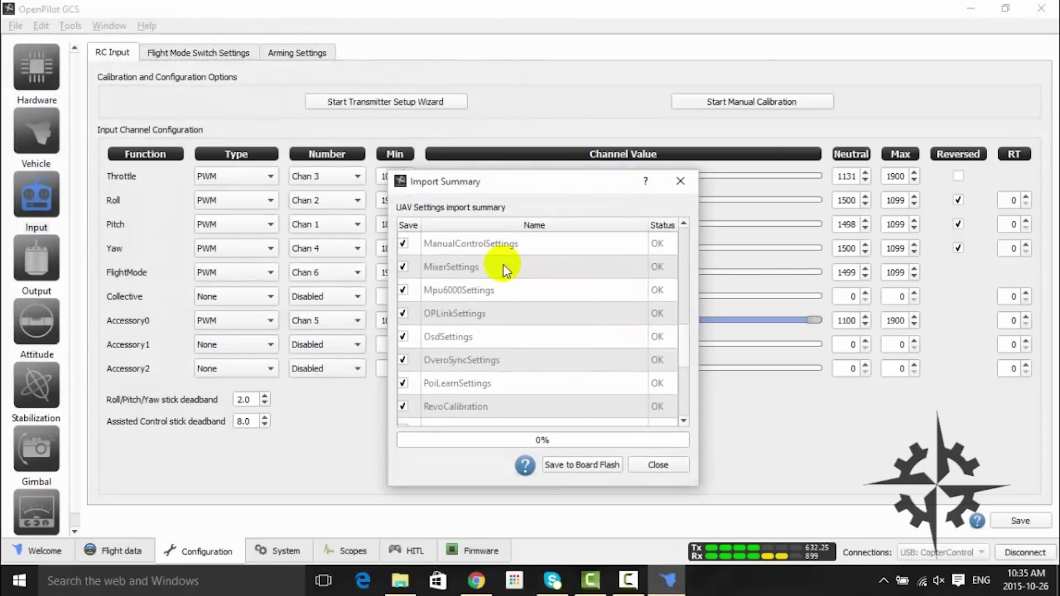
{"action": "scroll", "coordinate": [525, 369], "scroll_direction": "down", "scroll_amount": 1}
{"action": "scroll", "coordinate": [522, 378], "scroll_direction": "up", "scroll_amount": 12}
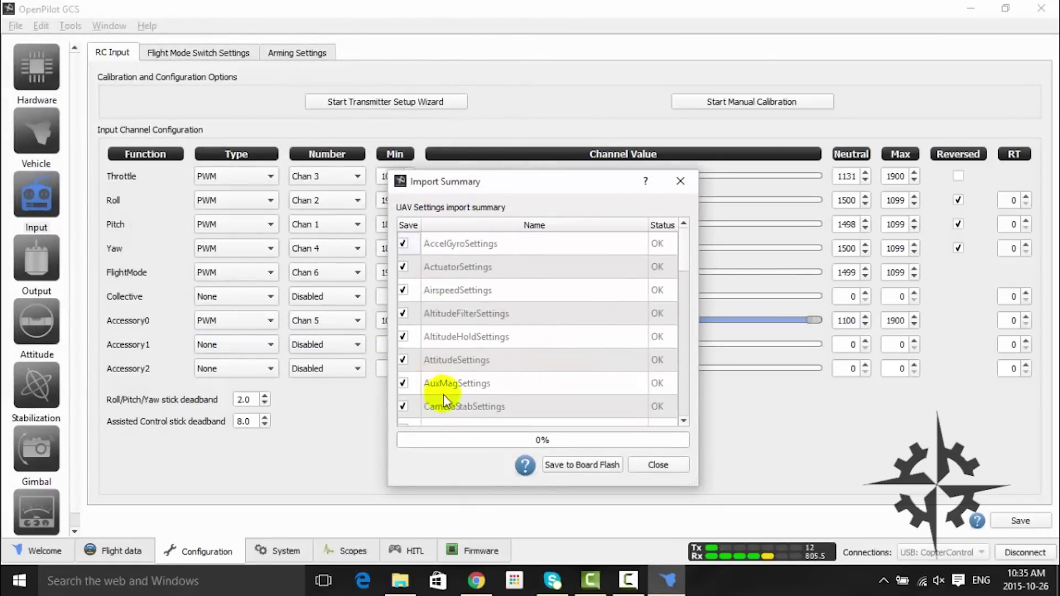
{"action": "left_click", "coordinate": [597, 467]}
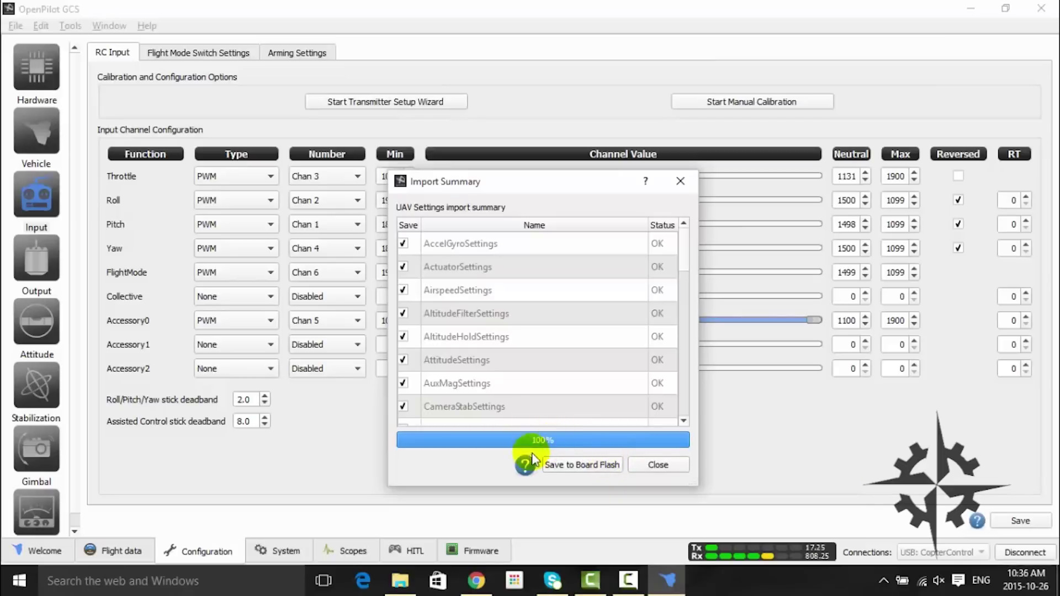
{"action": "left_click", "coordinate": [669, 467]}
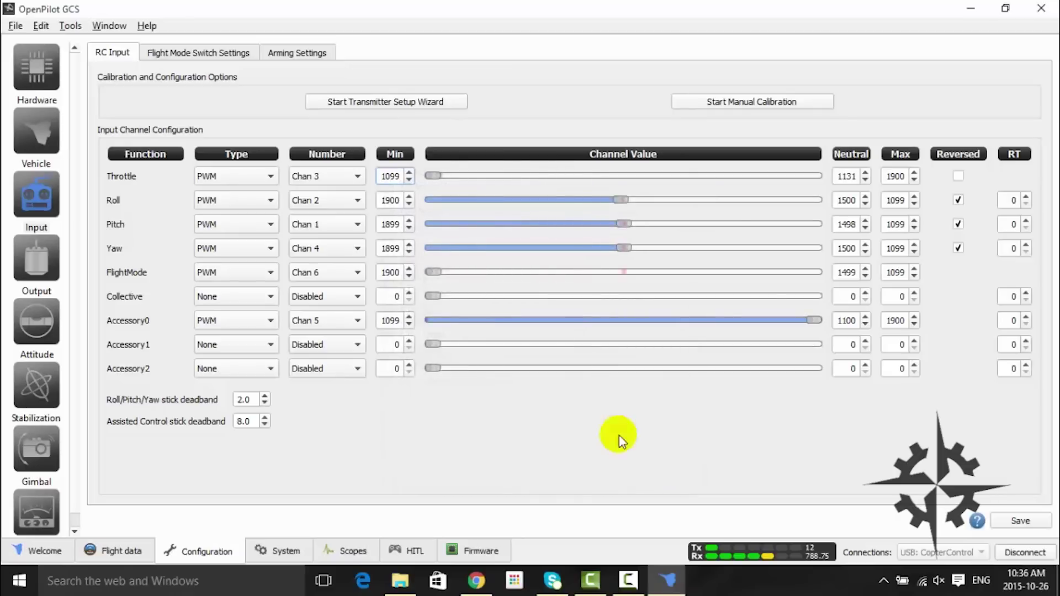
Step: Set Roll and Pitch of the Stabilized 2 flight mode to Rattitude and save the settings
{"action": "left_click", "coordinate": [184, 53]}
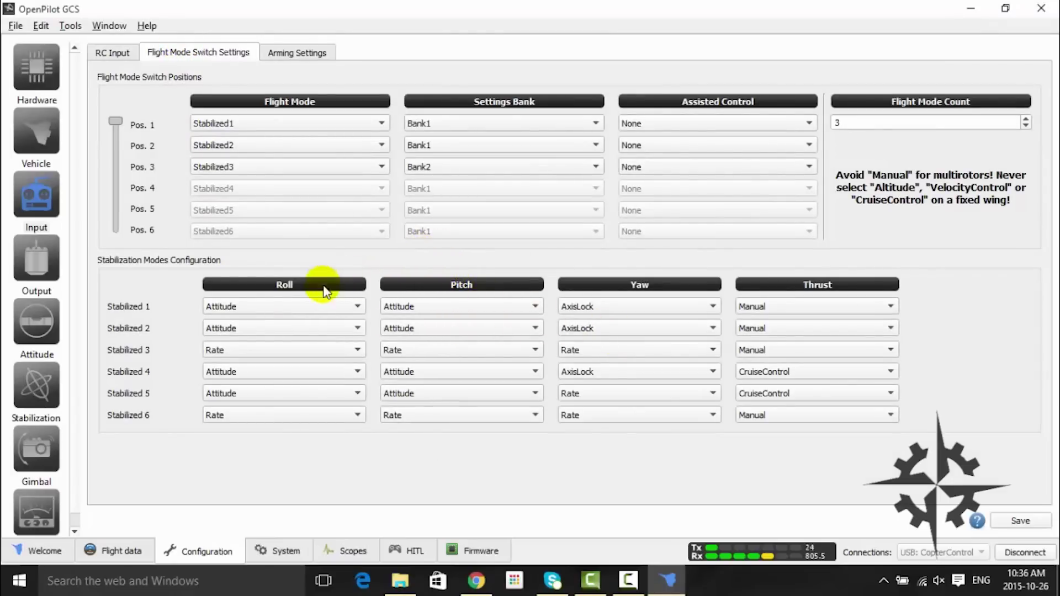
{"action": "left_click", "coordinate": [264, 331]}
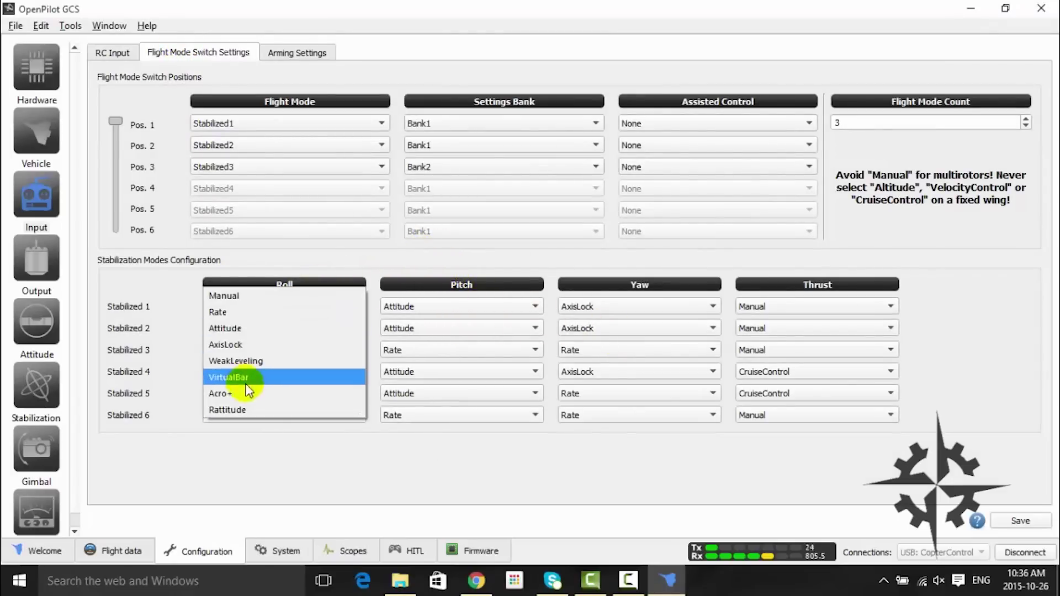
{"action": "left_click", "coordinate": [245, 409]}
{"action": "left_click", "coordinate": [405, 328]}
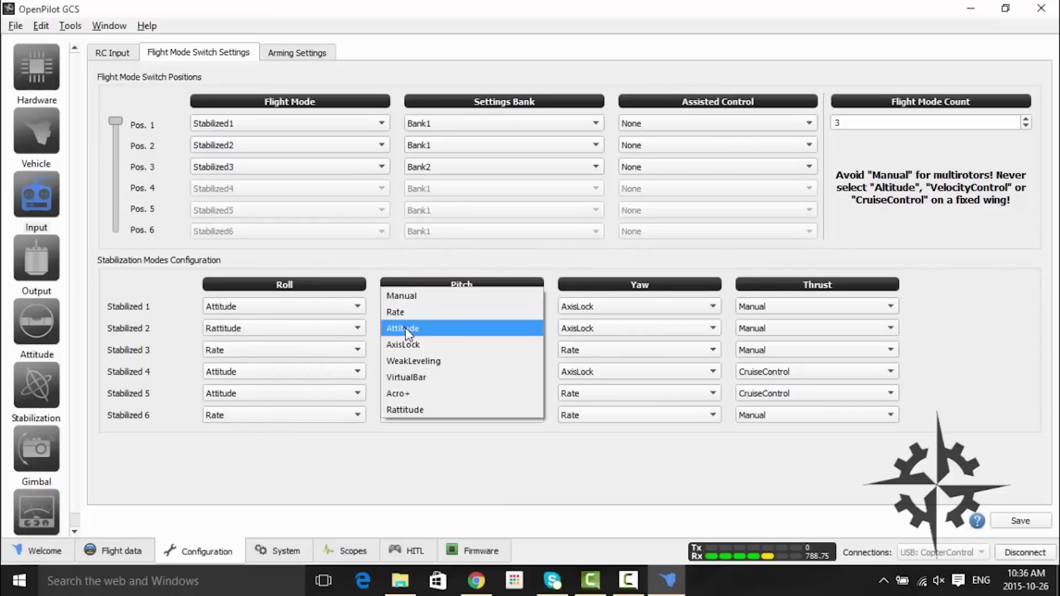
{"action": "left_click", "coordinate": [417, 412]}
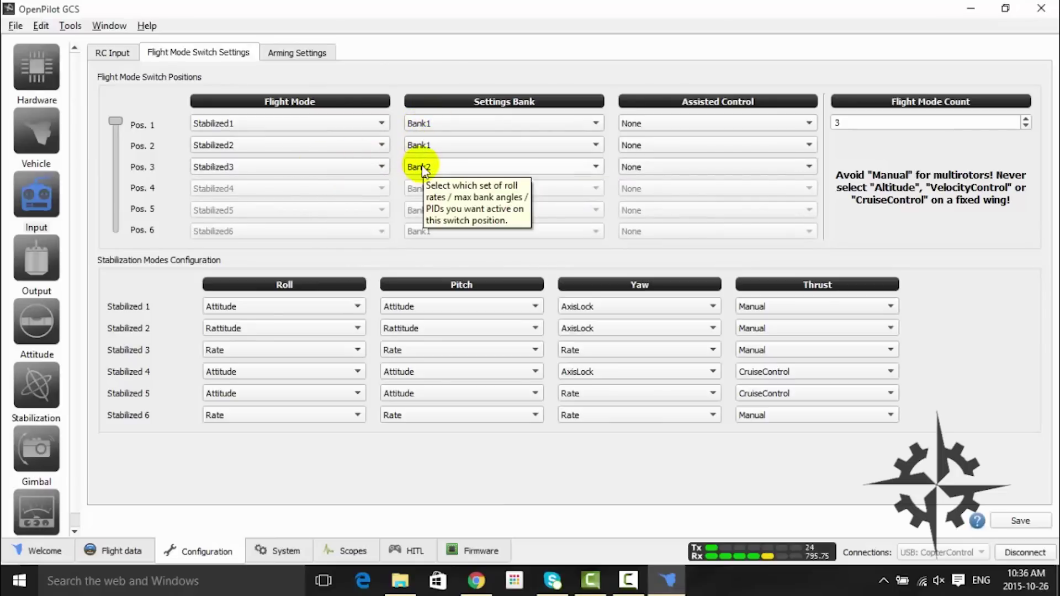
{"action": "left_click", "coordinate": [1025, 521]}
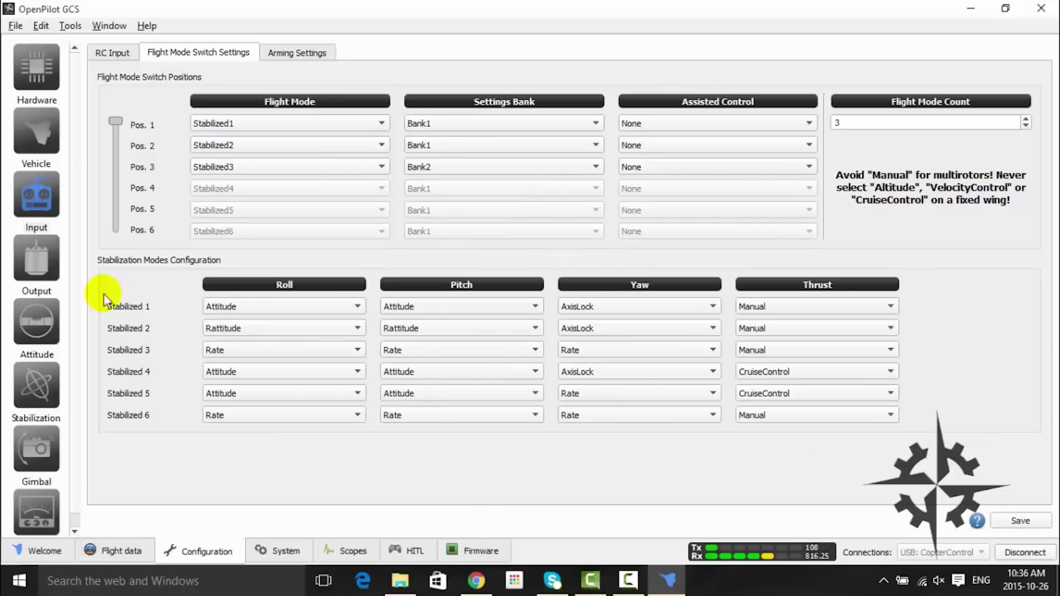
Step: Raise the Settings Bank 1 stabilization responsiveness to 750 for Rate yaw and 160 for Attitude
{"action": "left_click", "coordinate": [36, 398]}
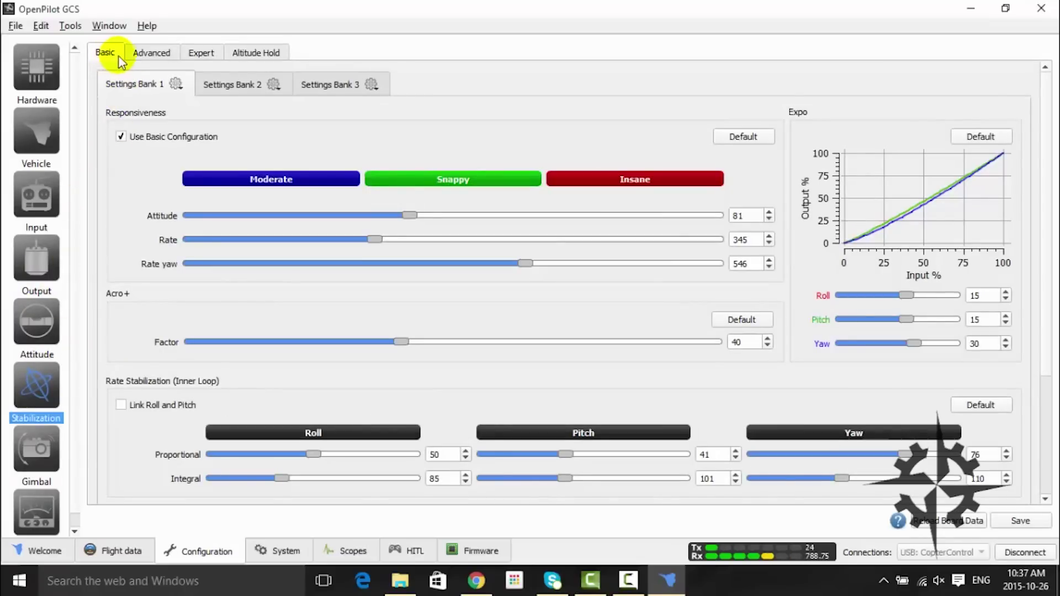
{"action": "left_click", "coordinate": [152, 53]}
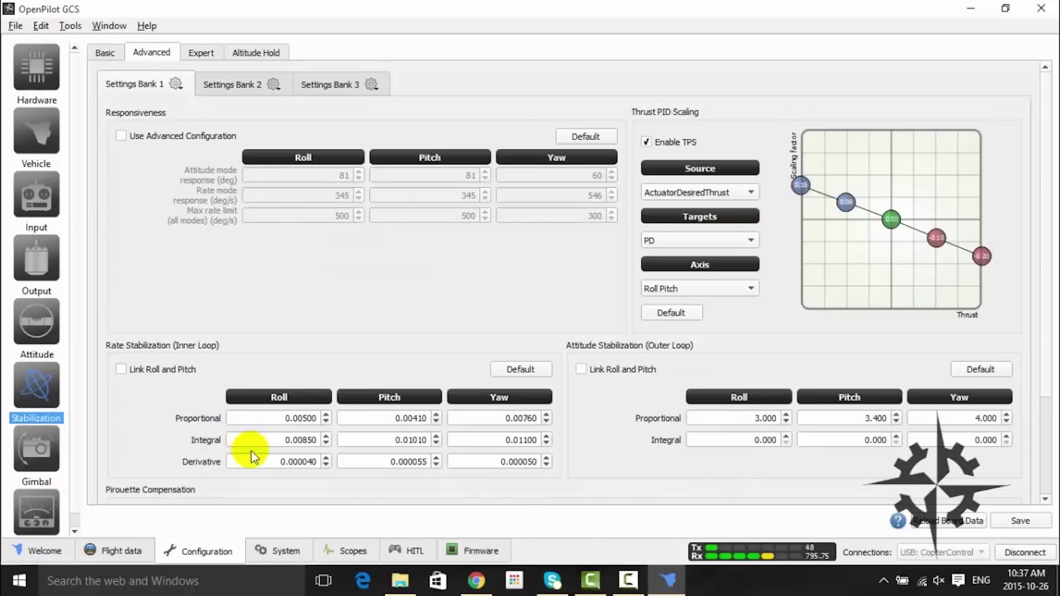
{"action": "left_click", "coordinate": [104, 54]}
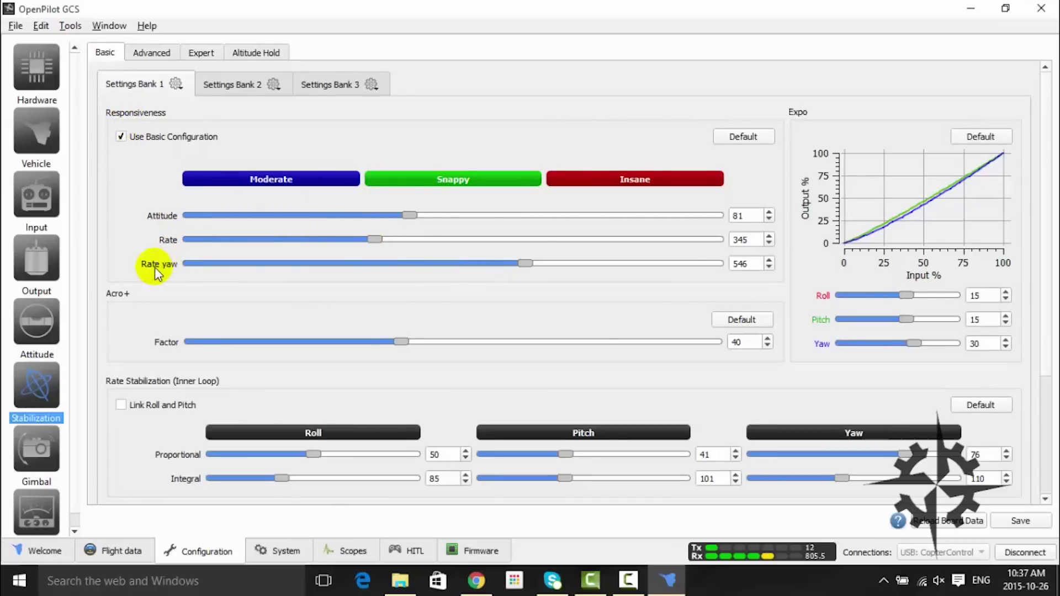
{"action": "left_click_drag", "start_coordinate": [524, 267], "coordinate": [677, 263]}
{"action": "left_click_drag", "start_coordinate": [409, 215], "coordinate": [657, 219]}
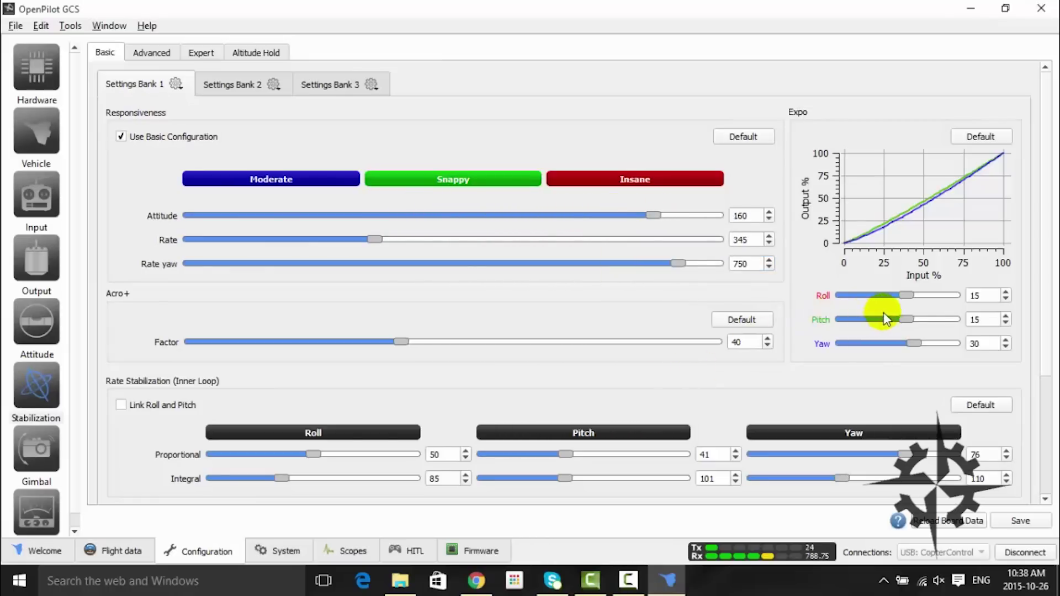
Step: Set the Roll expo of Settings Bank 1 to 10
{"action": "double_click", "coordinate": [992, 296]}
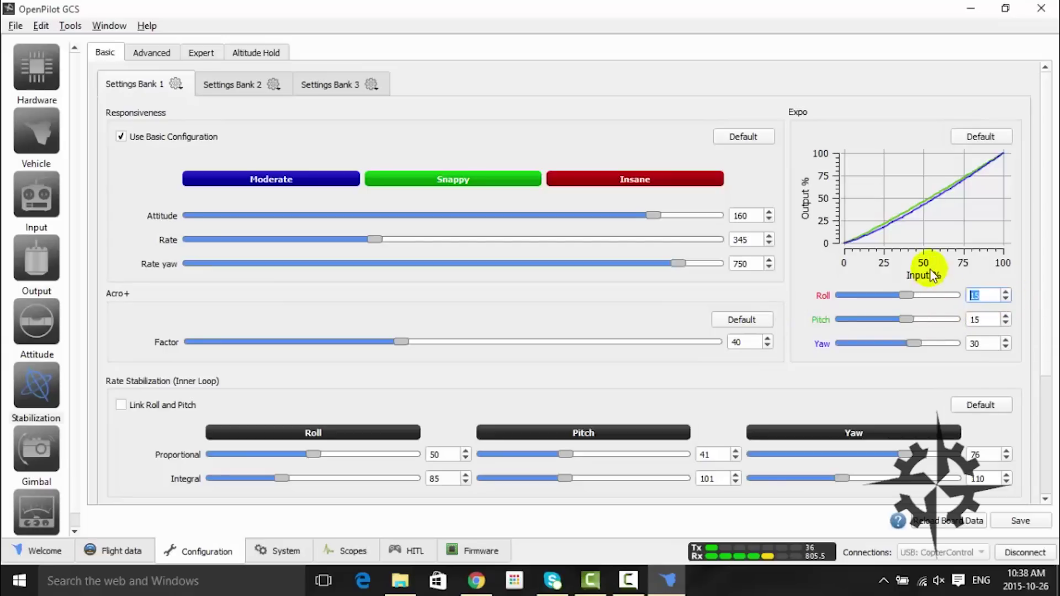
{"action": "type", "text": "10"}
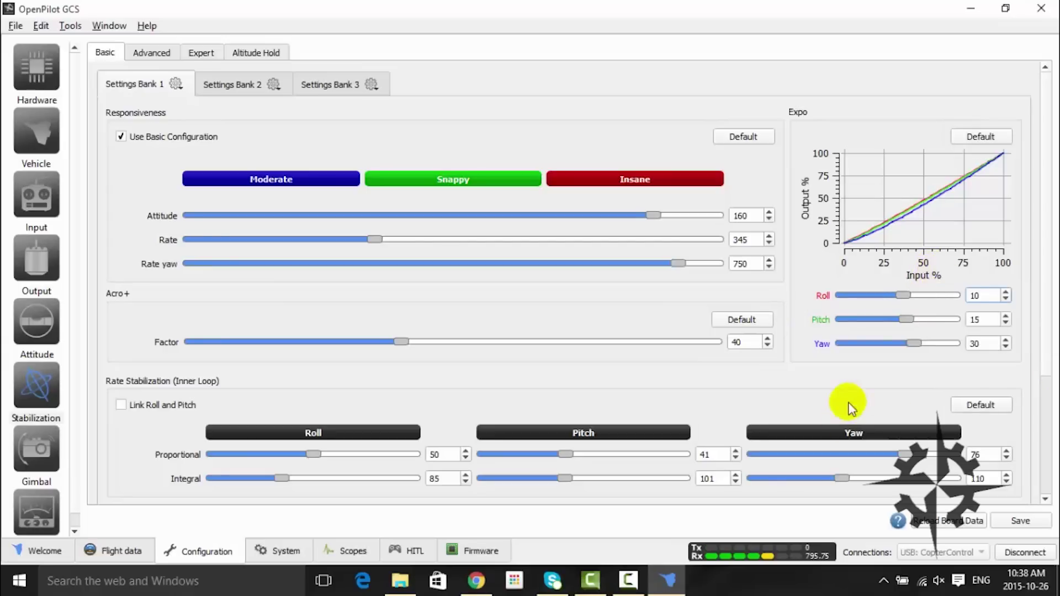
Step: Set the Settings Bank 1 expo to 10 for Pitch and 15 for Yaw, and save the stabilization settings
{"action": "double_click", "coordinate": [973, 320]}
{"action": "type", "text": "10"}
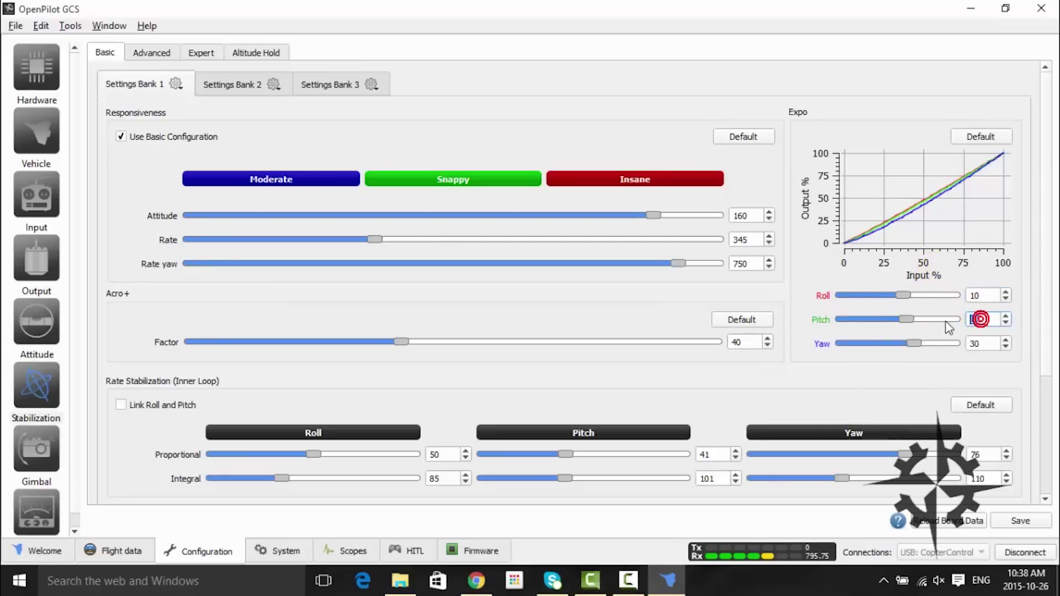
{"action": "left_click", "coordinate": [980, 343]}
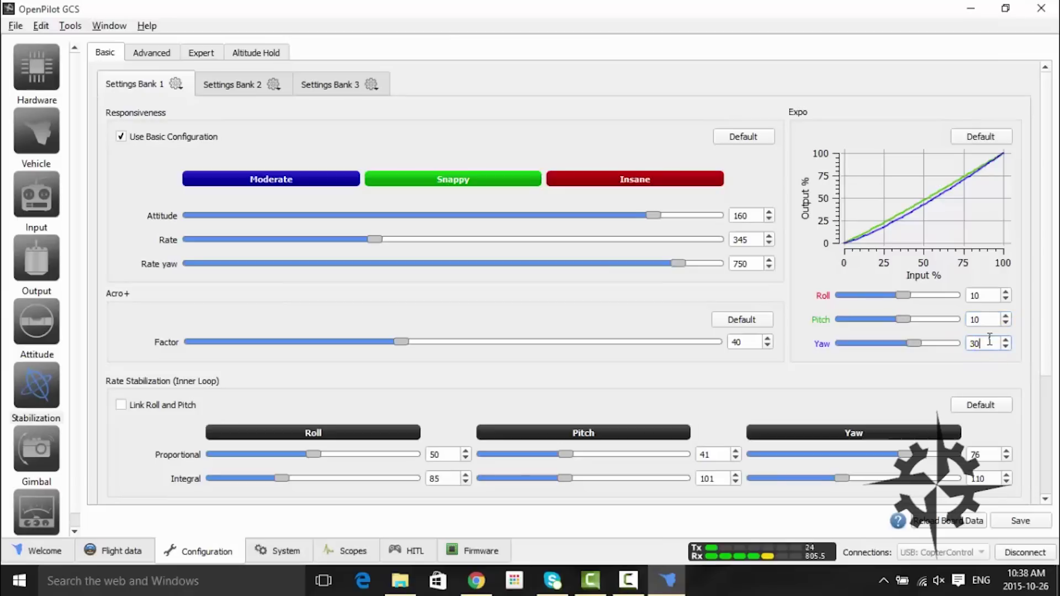
{"action": "type", "text": "15"}
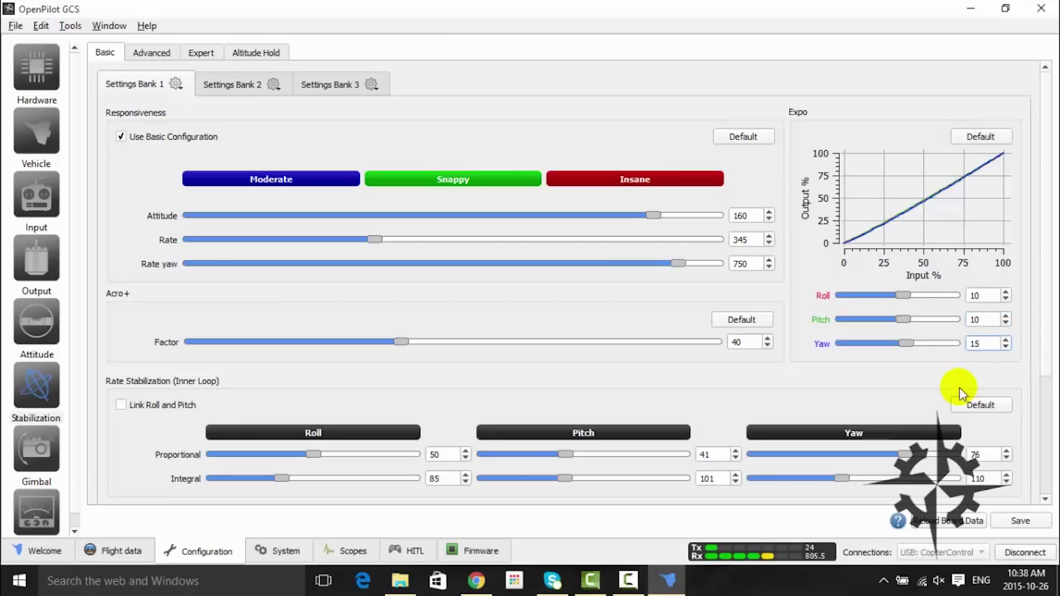
{"action": "left_click", "coordinate": [1023, 522]}
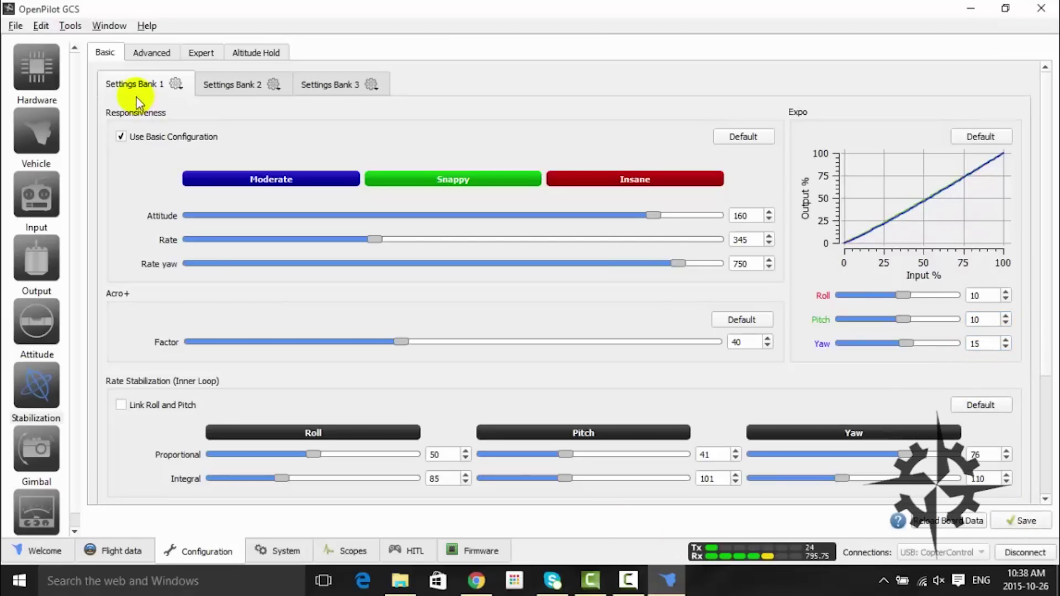
Step: Raise the Settings Bank 2 responsiveness to 760 for Rate yaw and 720 for Rate
{"action": "left_click", "coordinate": [239, 87]}
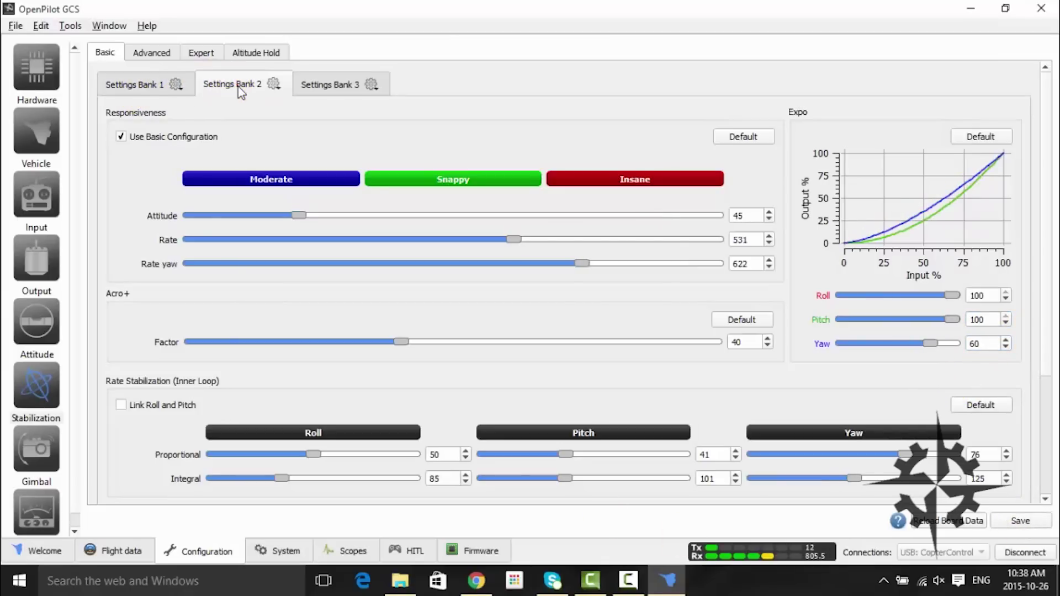
{"action": "left_click_drag", "start_coordinate": [602, 262], "coordinate": [686, 262]}
{"action": "left_click_drag", "start_coordinate": [614, 239], "coordinate": [655, 241]}
Step: Set the Yaw expo of Settings Bank 2 to 20 and save the stabilization settings
{"action": "mouse_move", "coordinate": [941, 328]}
{"action": "left_mouse_down"}
{"action": "mouse_move", "coordinate": [976, 302]}
{"action": "mouse_move", "coordinate": [975, 317]}
{"action": "left_mouse_up"}
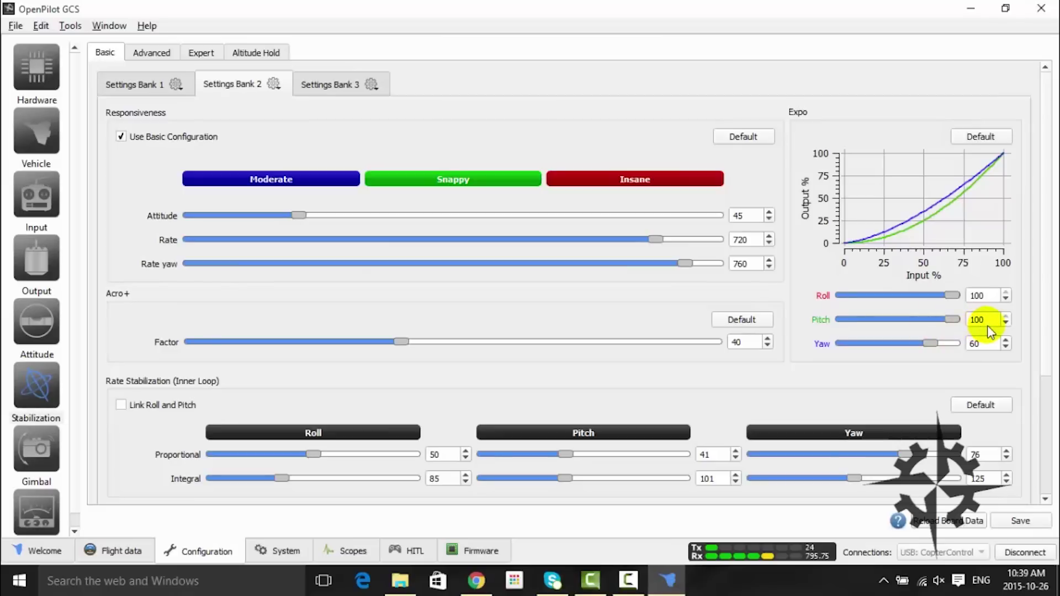
{"action": "scroll", "coordinate": [982, 342], "scroll_direction": "down", "scroll_amount": 4}
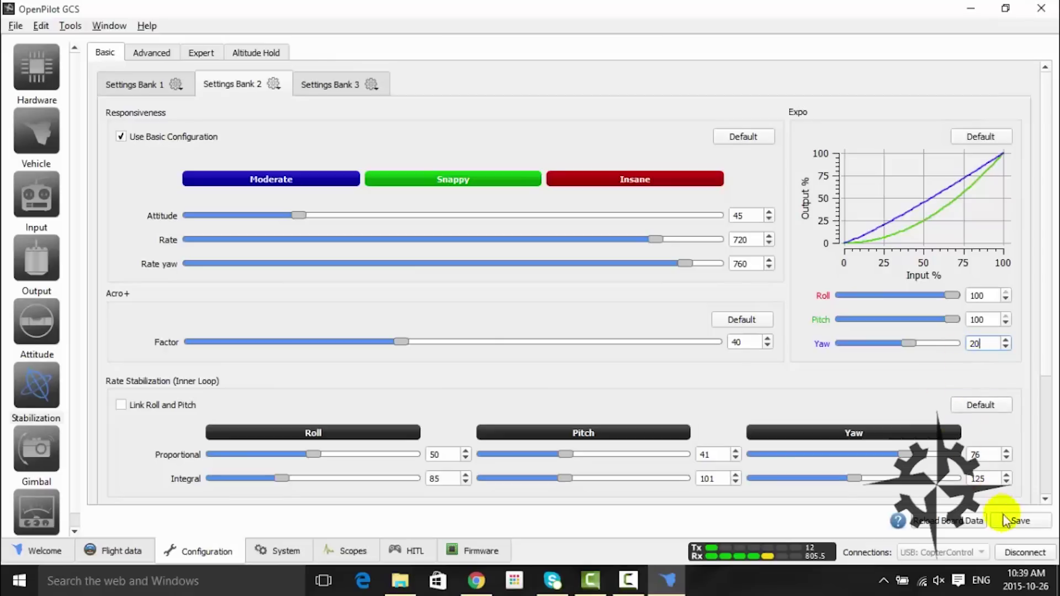
{"action": "left_click", "coordinate": [1018, 527]}
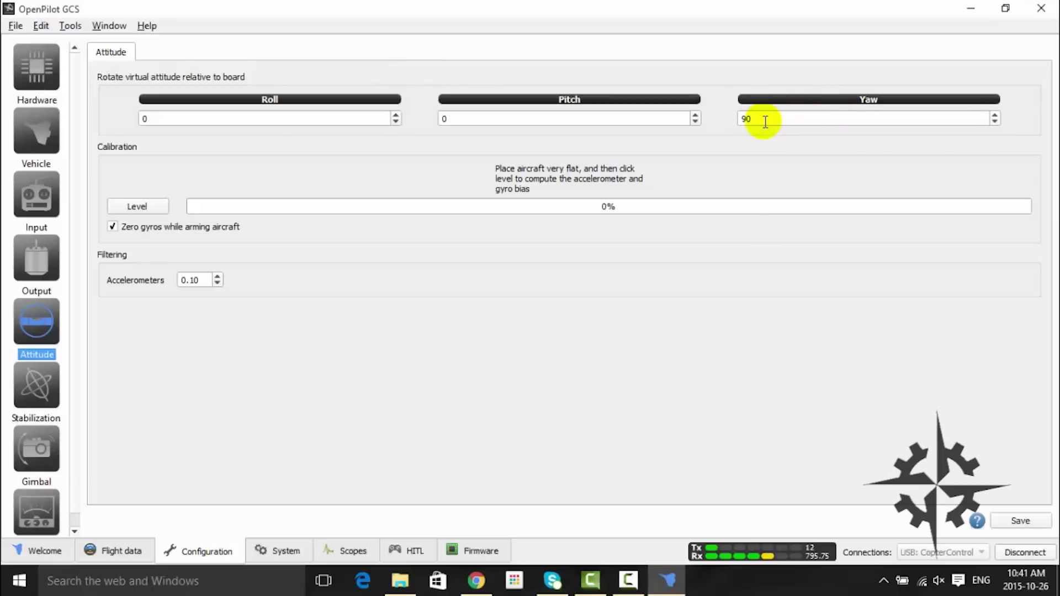
Step: Check the Yaw rotation of the virtual attitude relative to the board, and disconnect the CopterControl board
{"action": "left_click_drag", "start_coordinate": [765, 120], "coordinate": [737, 123]}
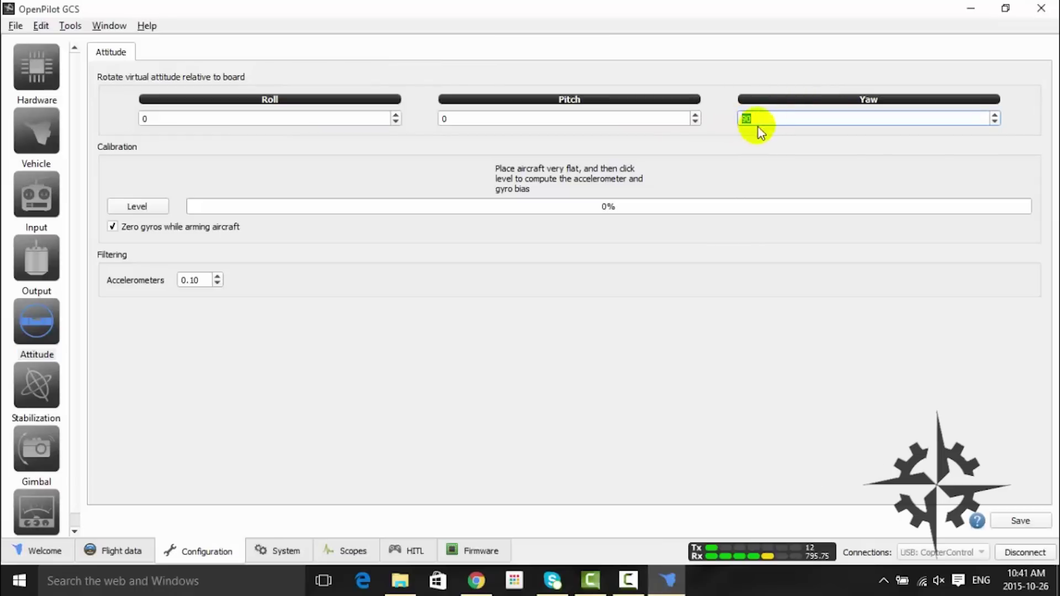
{"action": "left_click_drag", "start_coordinate": [755, 120], "coordinate": [730, 135]}
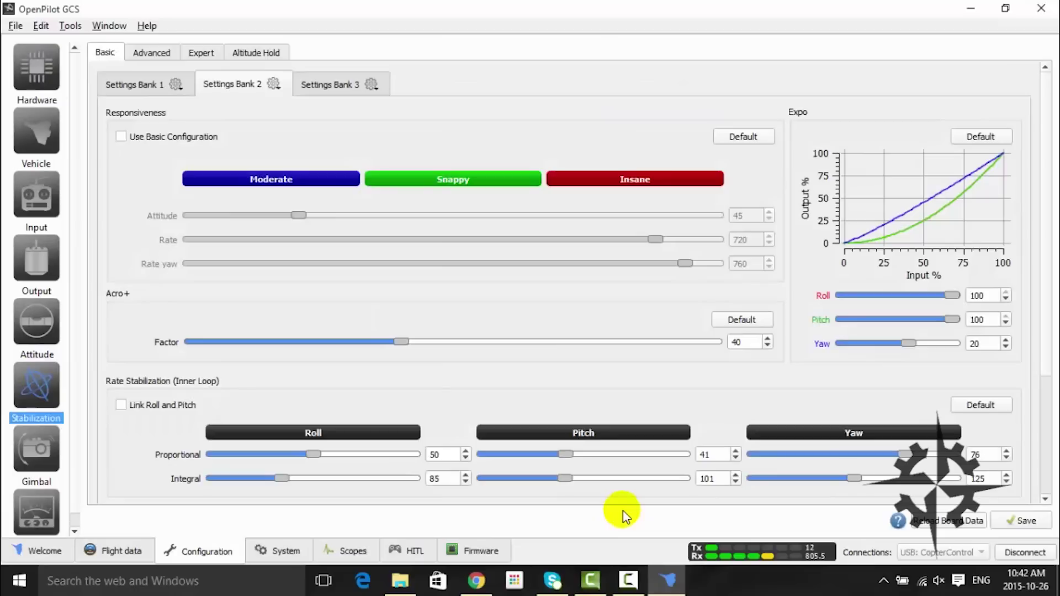
{"action": "left_click", "coordinate": [1023, 554]}
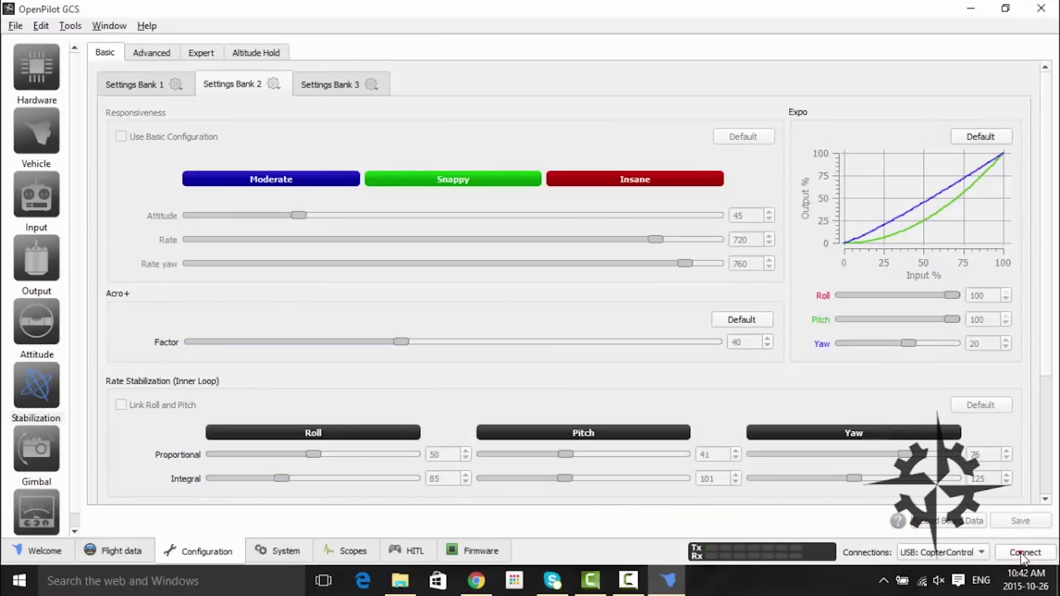